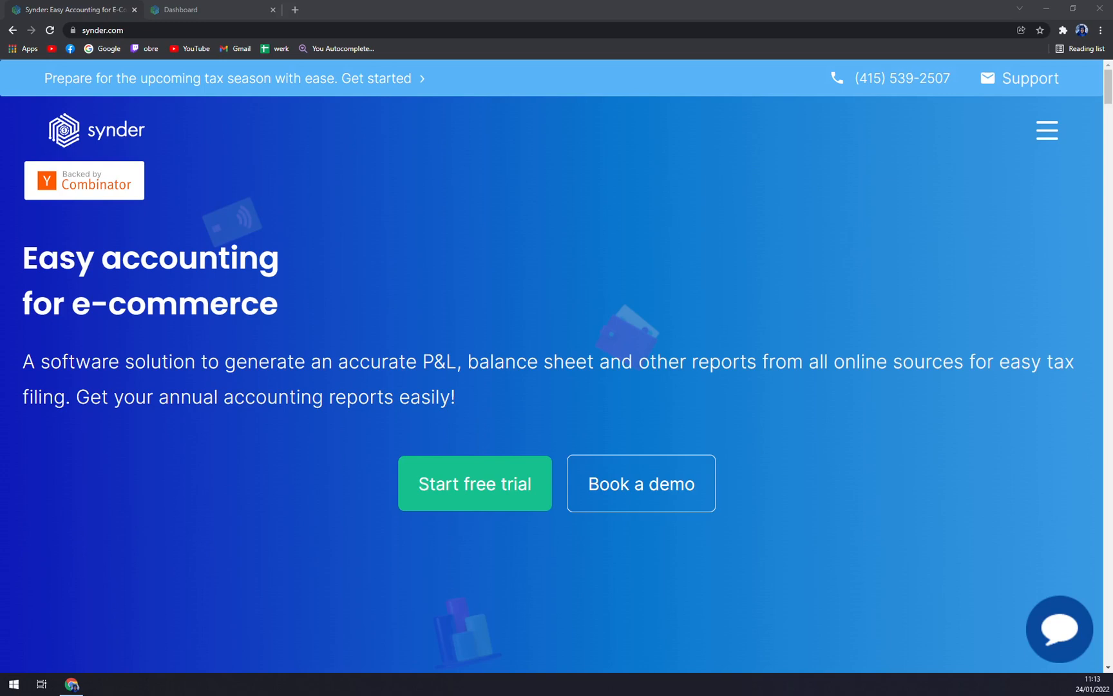
left_click(253, 469)
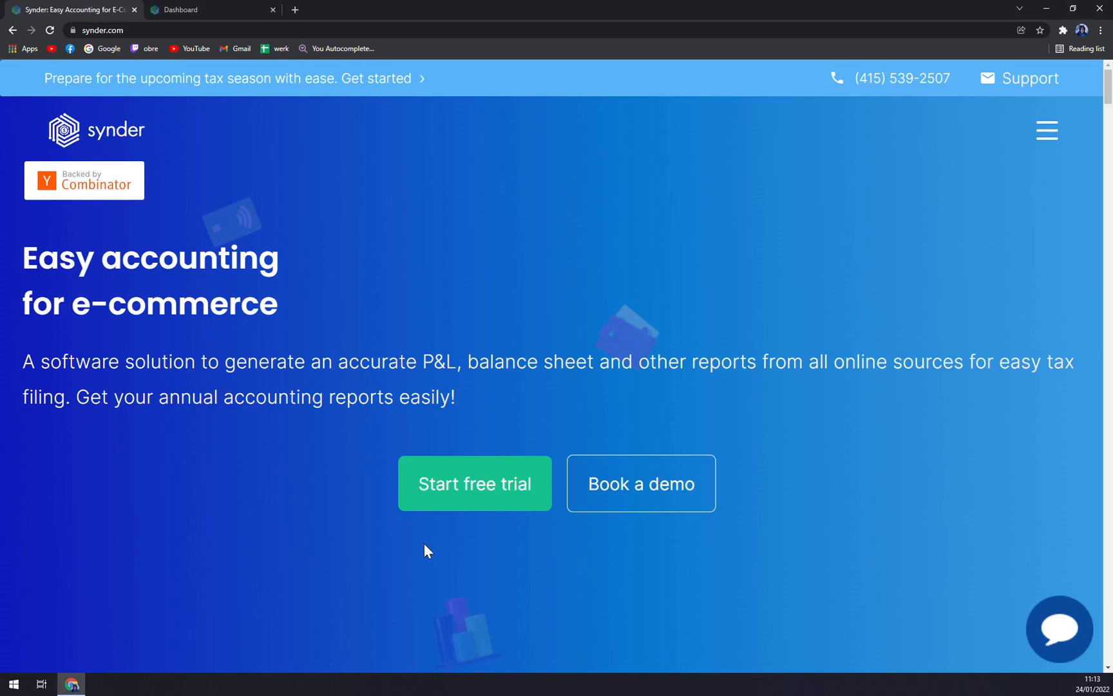
scroll(221, 530, "down", 10)
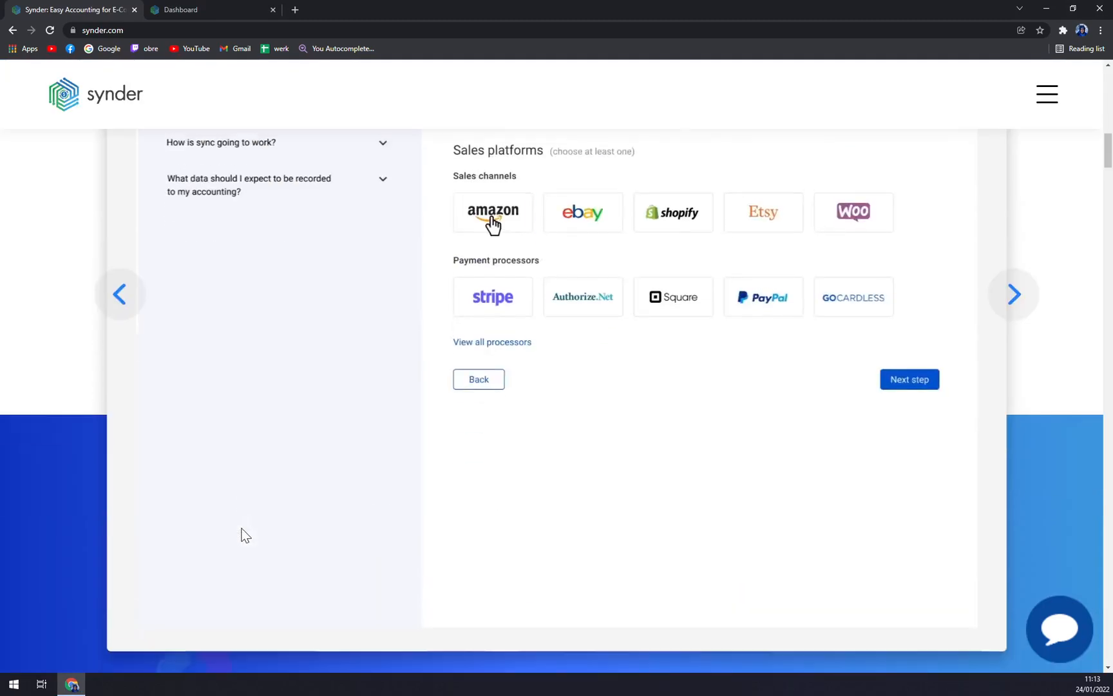
scroll(266, 538, "up", 10)
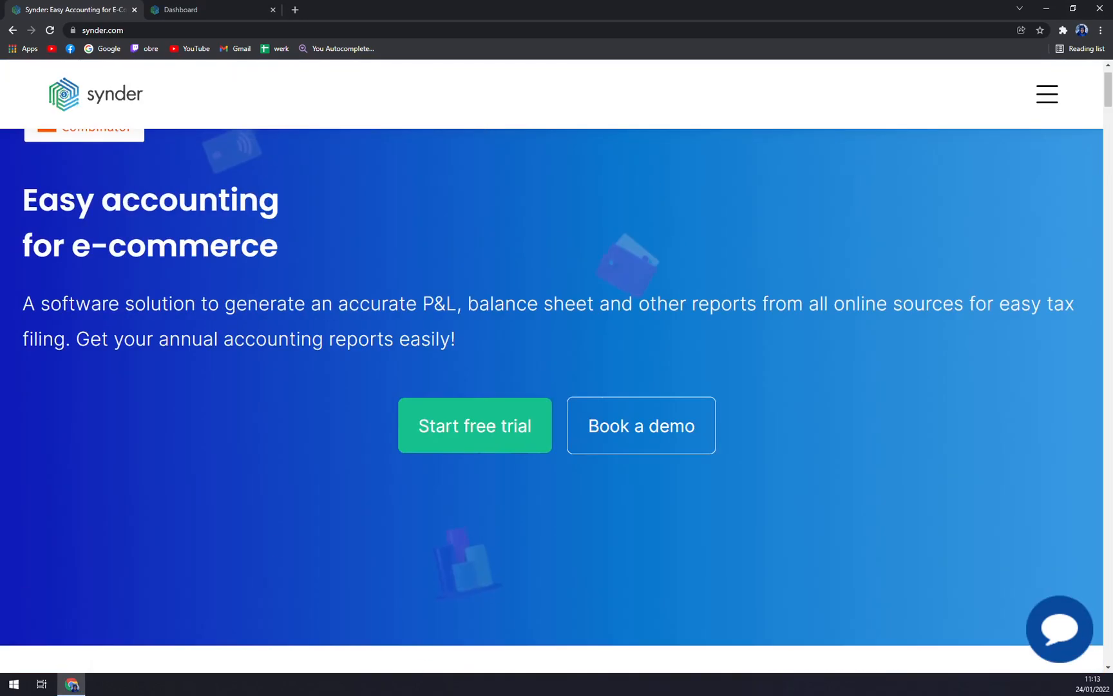
scroll(276, 540, "up", 1)
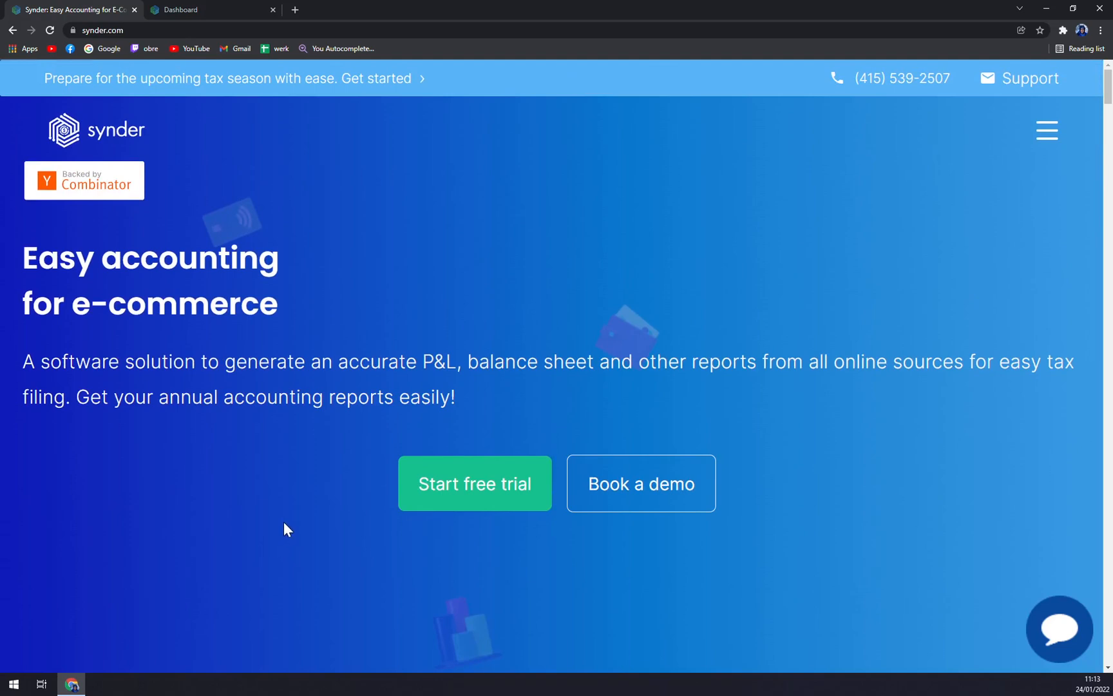
scroll(292, 517, "down", 5)
scroll(300, 523, "up", 5)
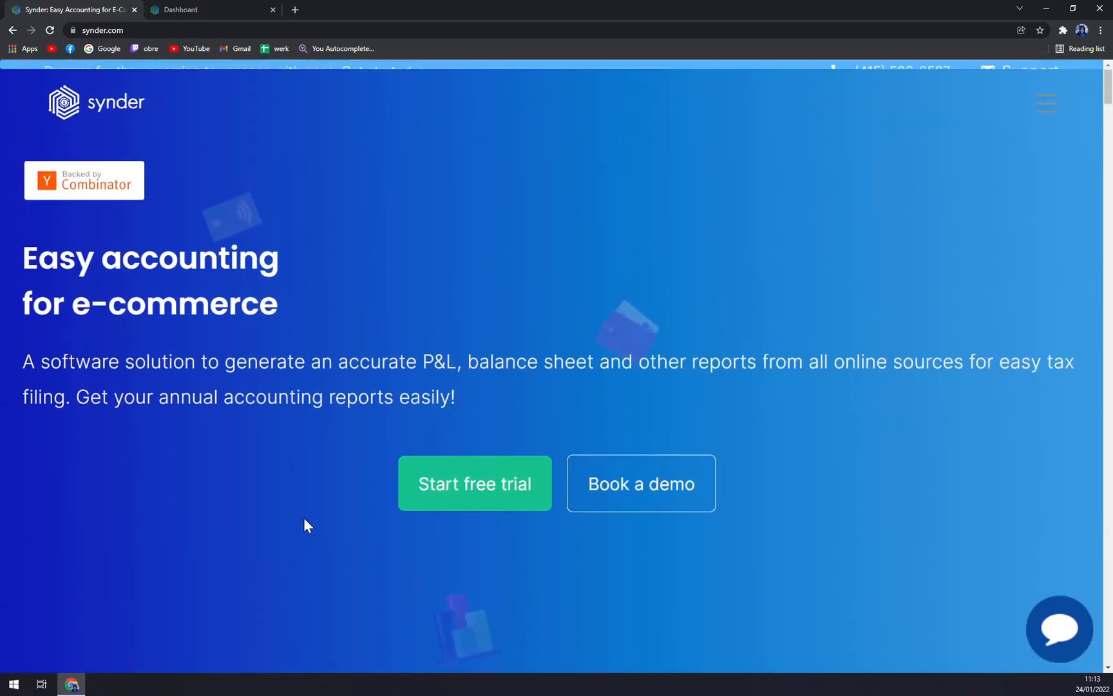
Start a free trial of Synder and sign up with the Google account.
left_click(474, 496)
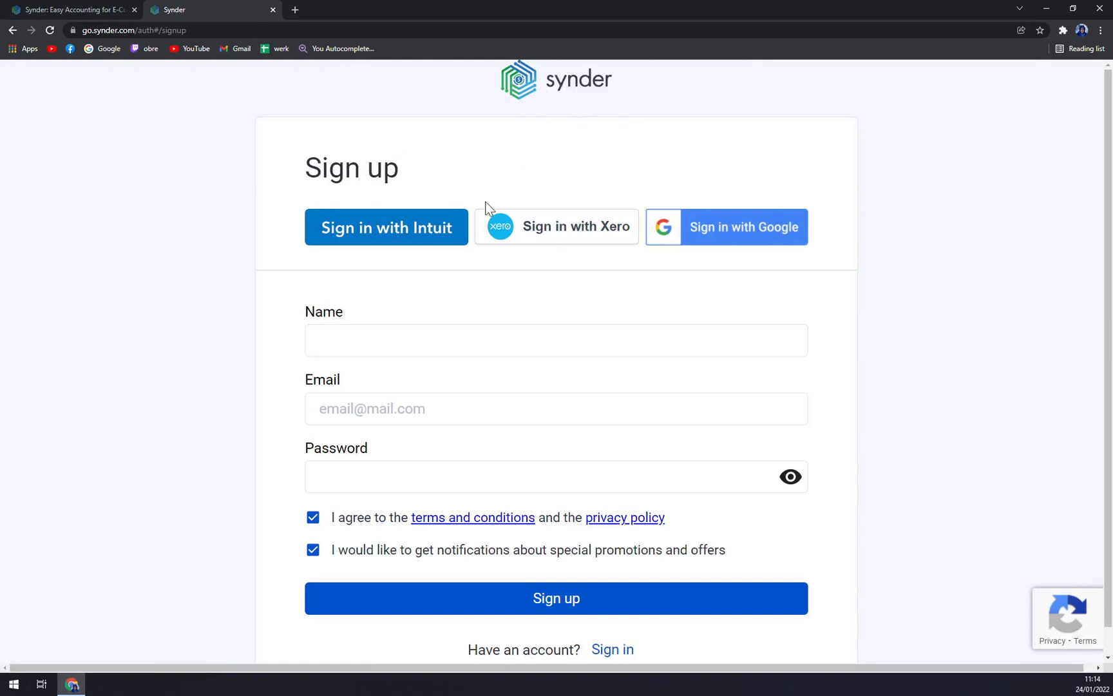
left_click(725, 246)
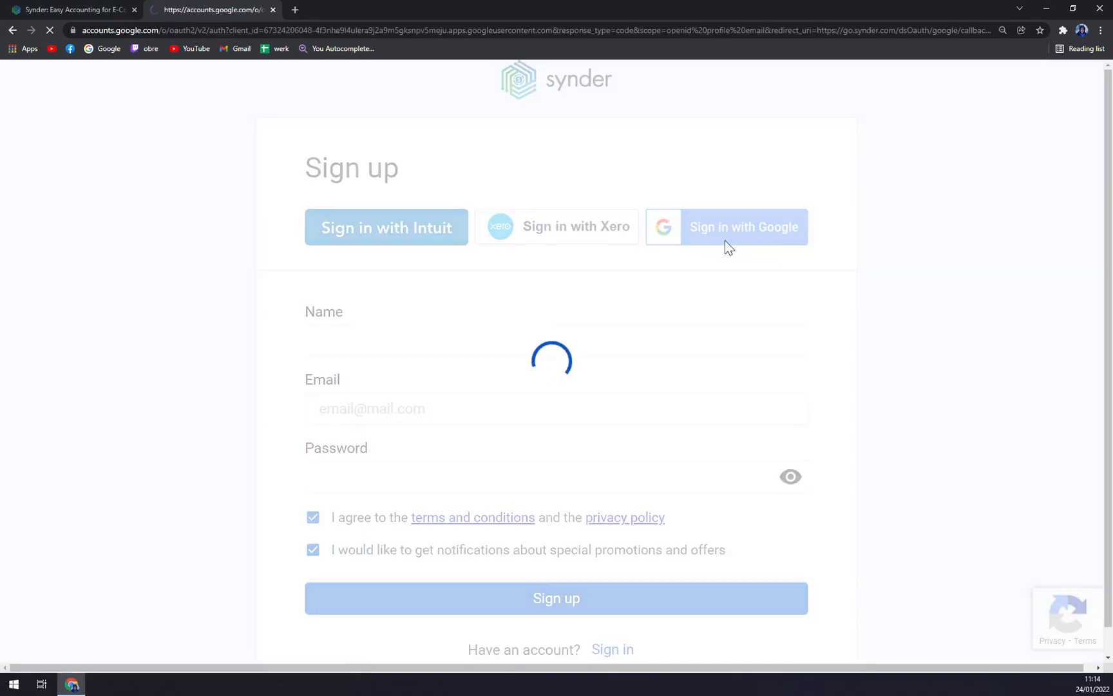
left_click(525, 314)
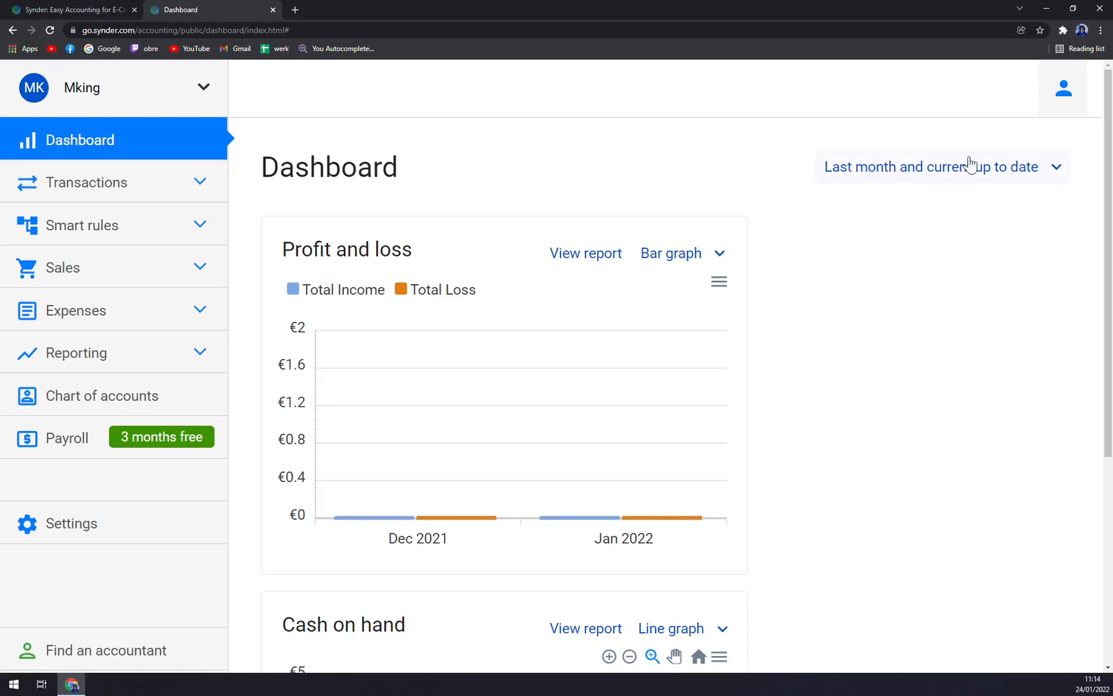
Examine the dashboard's reporting period and its Profit and loss and Cash on hand charts.
left_click(1038, 174)
scroll(447, 323, "down", 3)
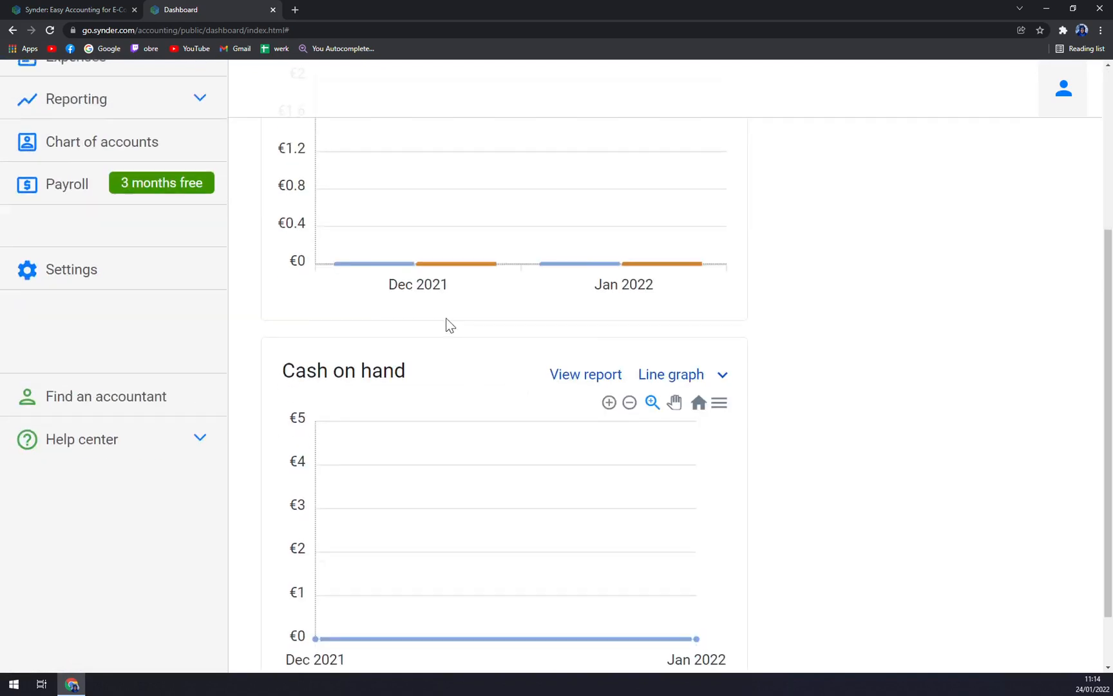
scroll(447, 323, "up", 3)
left_click(415, 291)
left_click(415, 296)
scroll(582, 307, "down", 5)
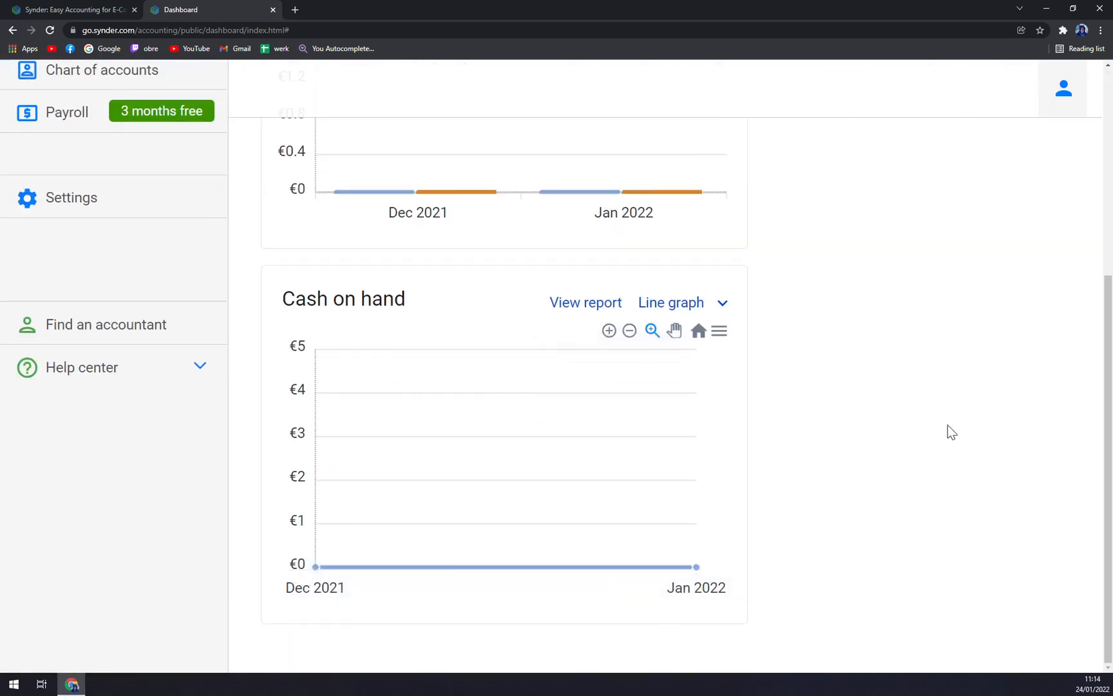
scroll(898, 444, "up", 5)
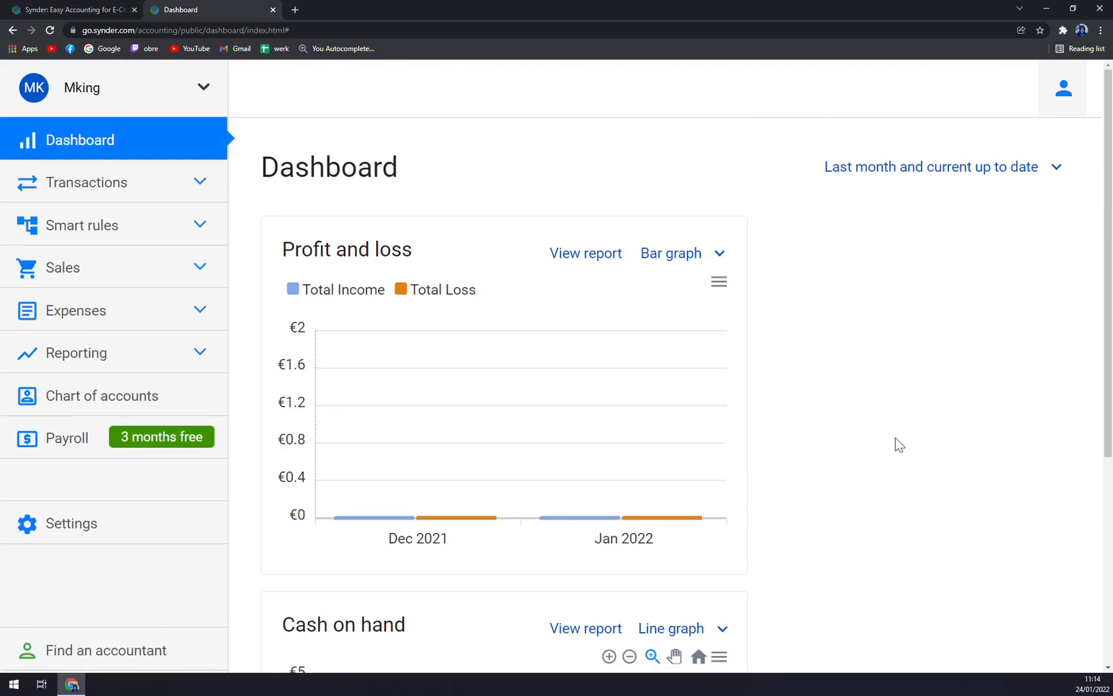
View the Banking and Platform transactions pages under Transactions and return to the Banking page.
left_click(169, 193)
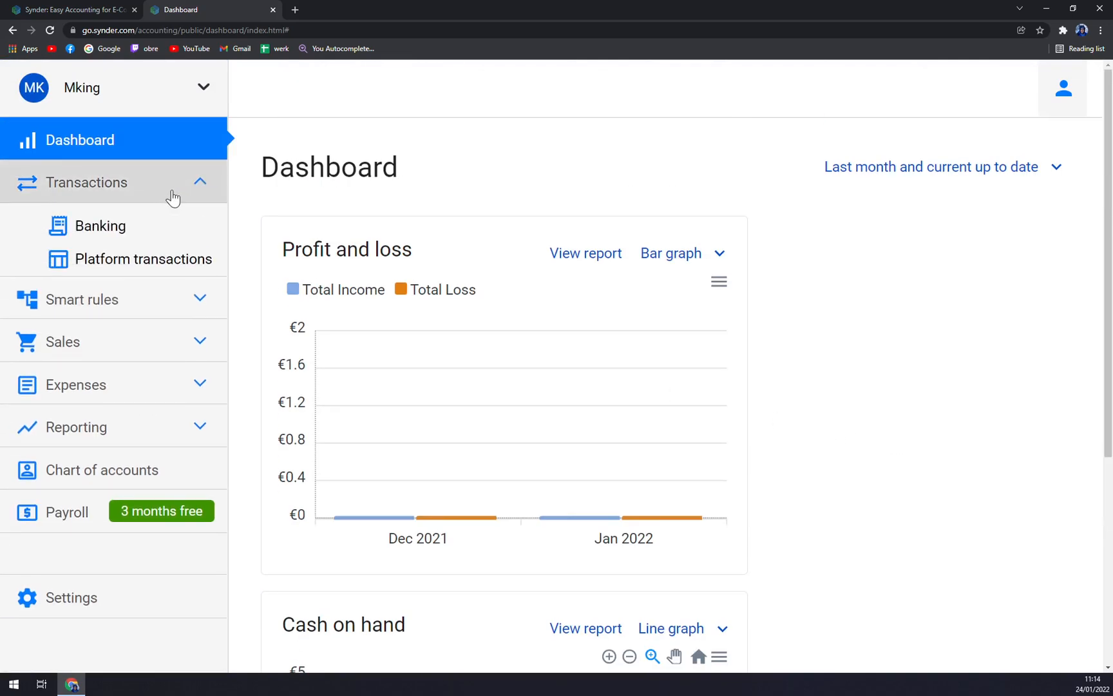
left_click(153, 233)
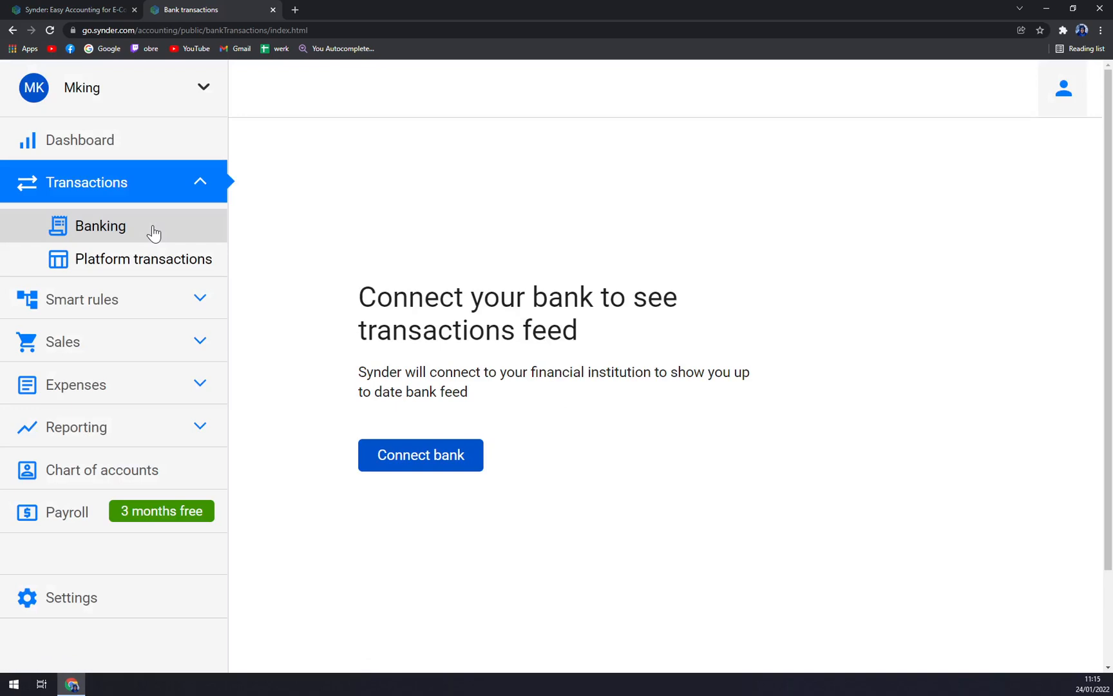
left_click(164, 269)
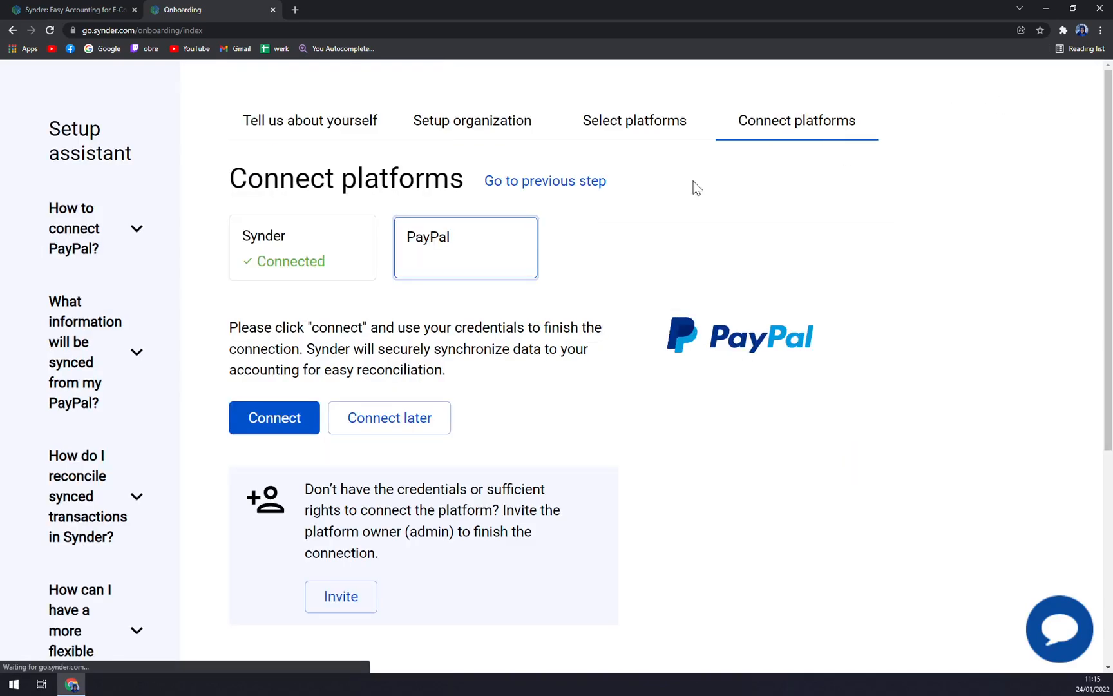
scroll(528, 272, "down", 4)
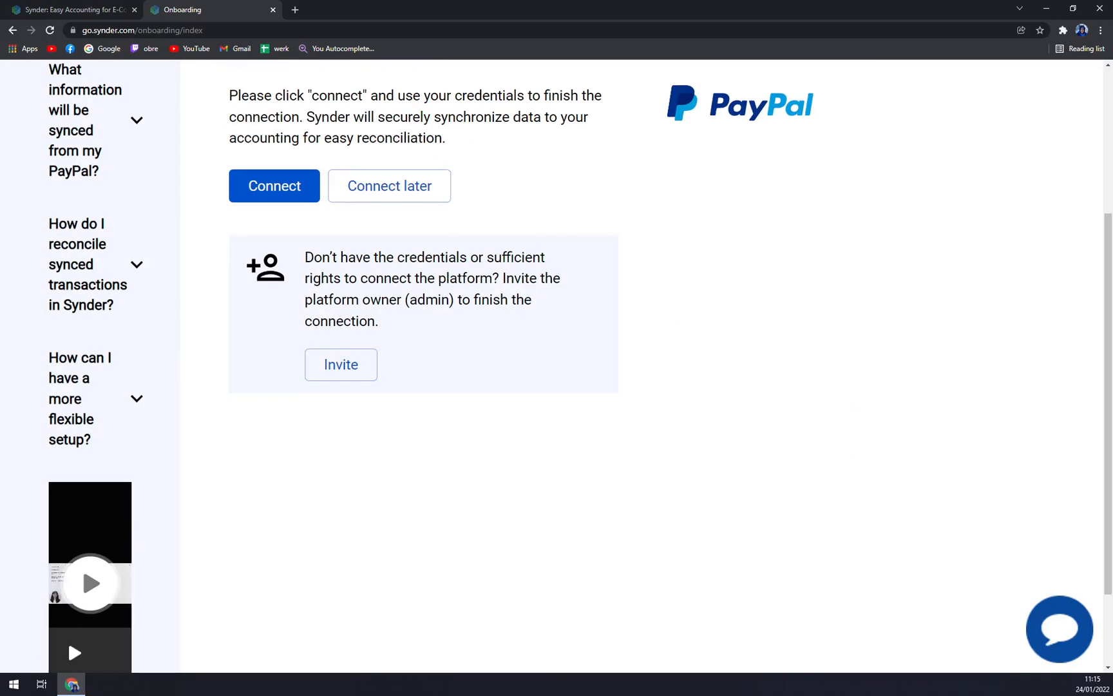
scroll(529, 273, "up", 2)
scroll(529, 272, "up", 2)
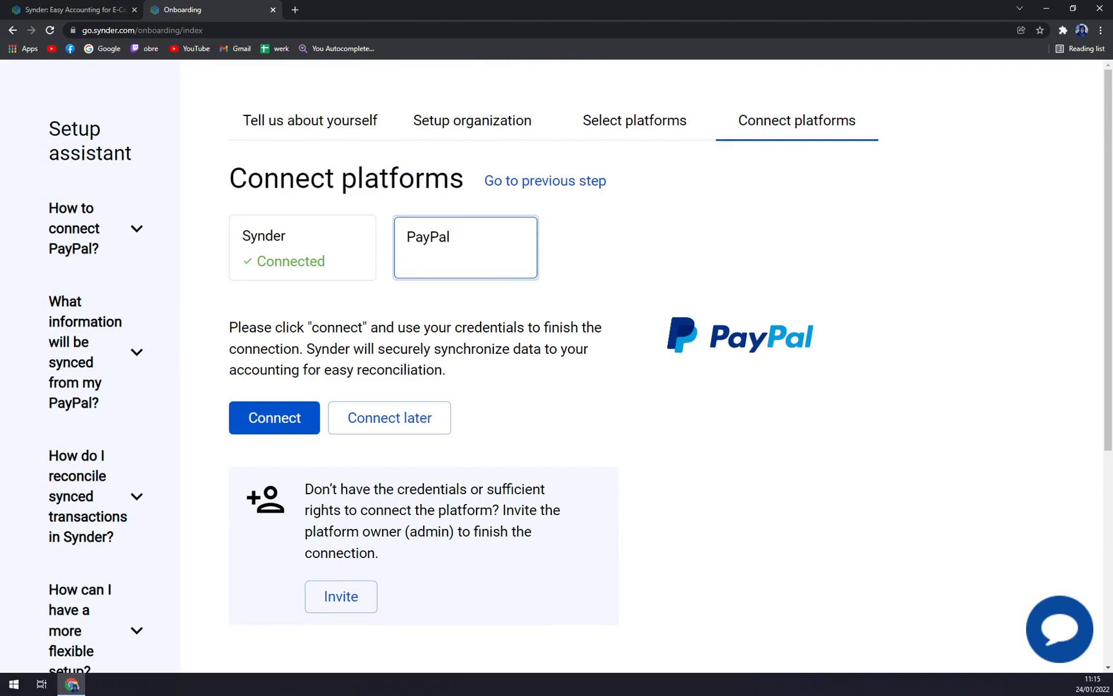
key("alt+Left")
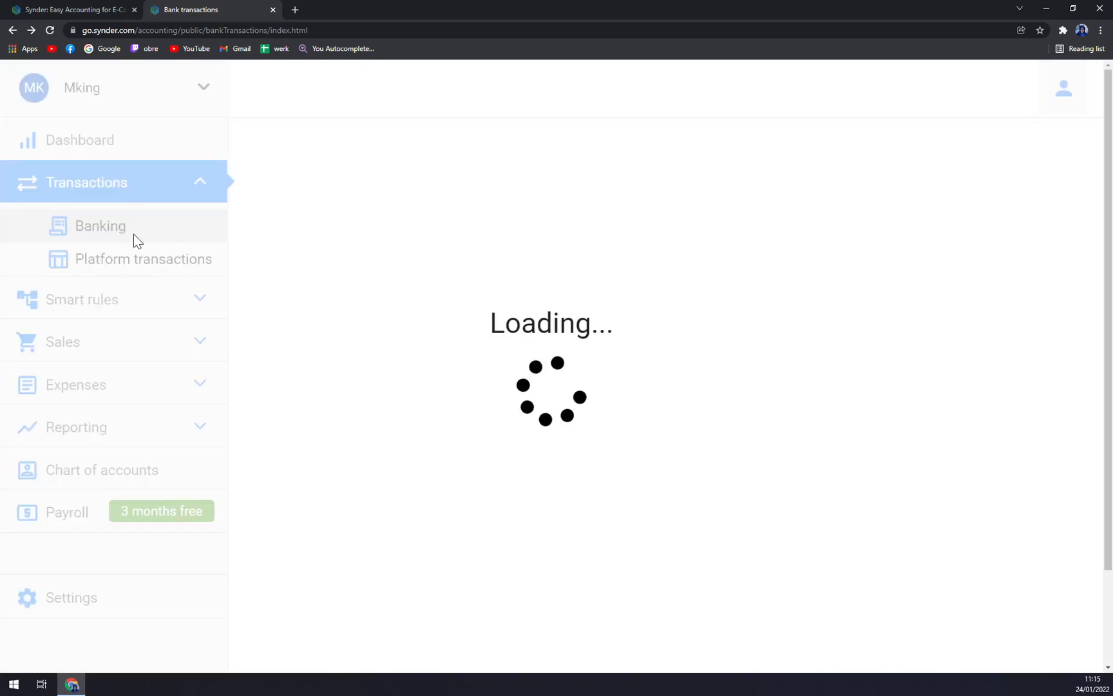
Expand the Smart rules and Sales sections and look through the entries they offer.
left_click(153, 313)
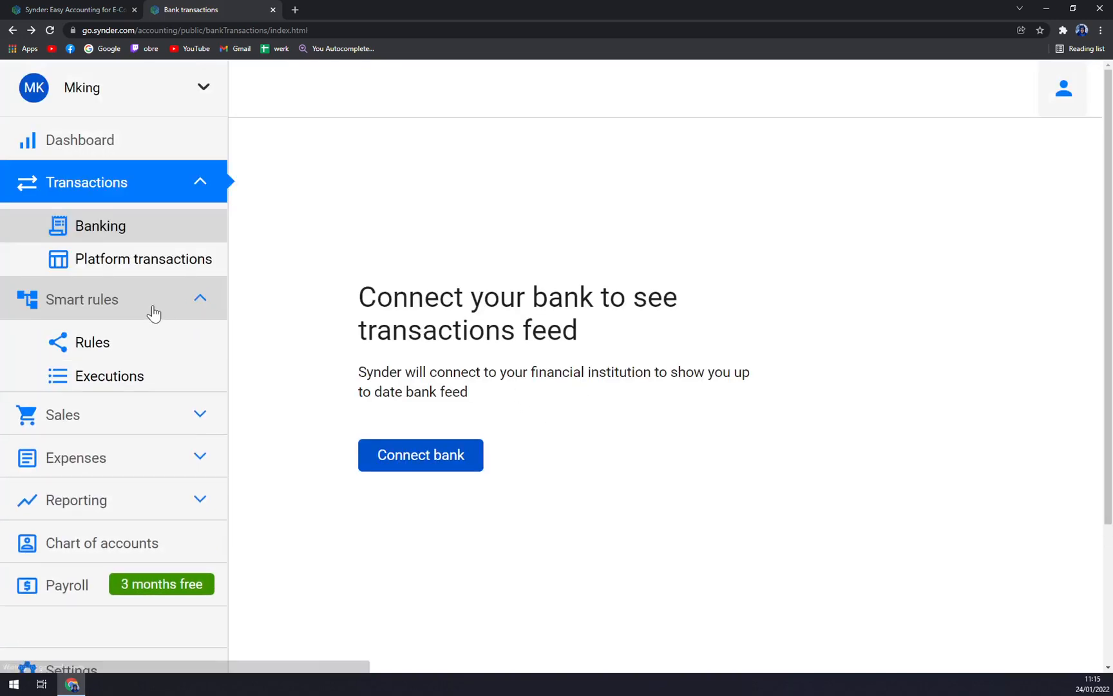
left_click(136, 415)
scroll(149, 406, "down", 5)
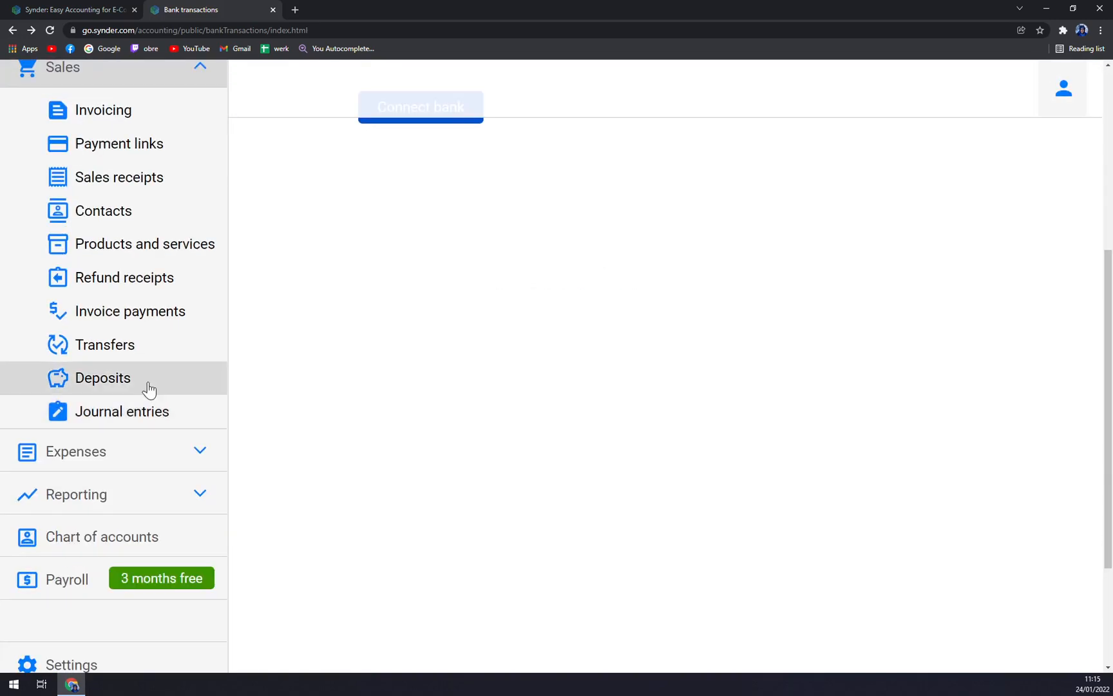
scroll(129, 418, "up", 4)
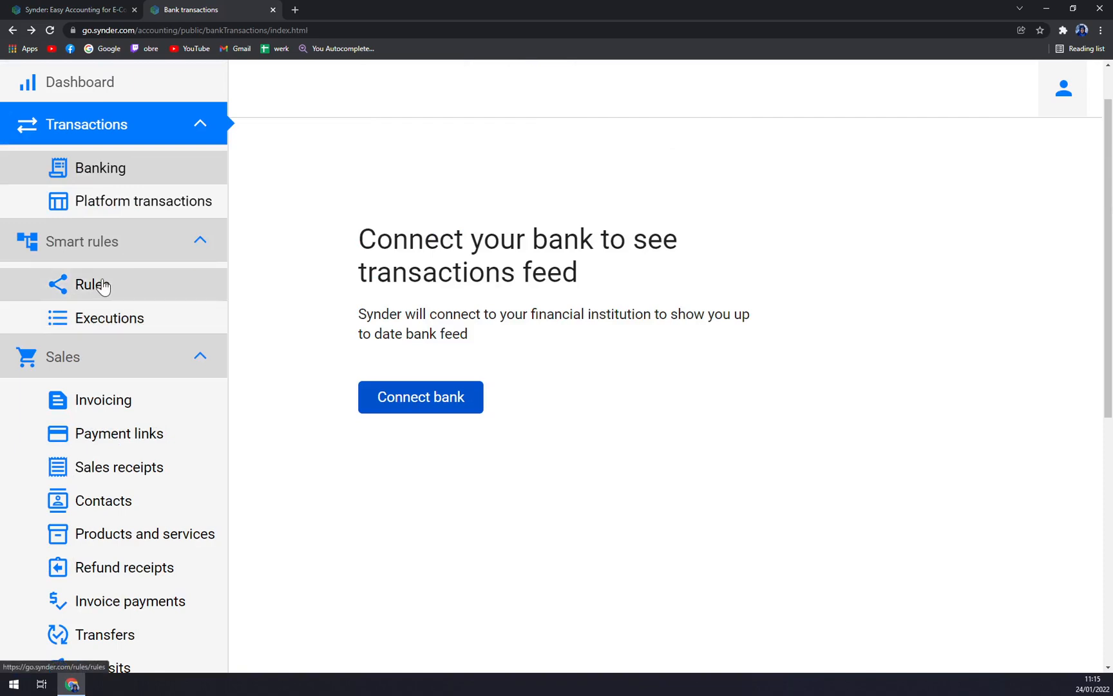
Try to reach the smart rules list by postponing the PayPal connection, and return to the Banking page.
left_click(127, 297)
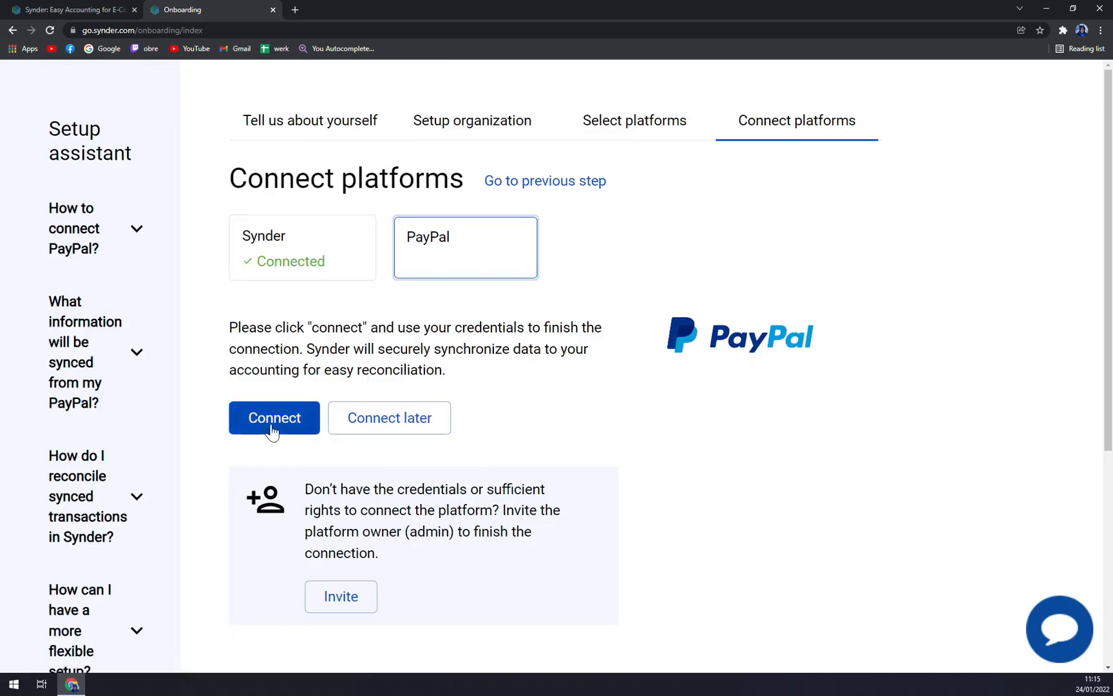
scroll(415, 435, "down", 2)
left_click(398, 309)
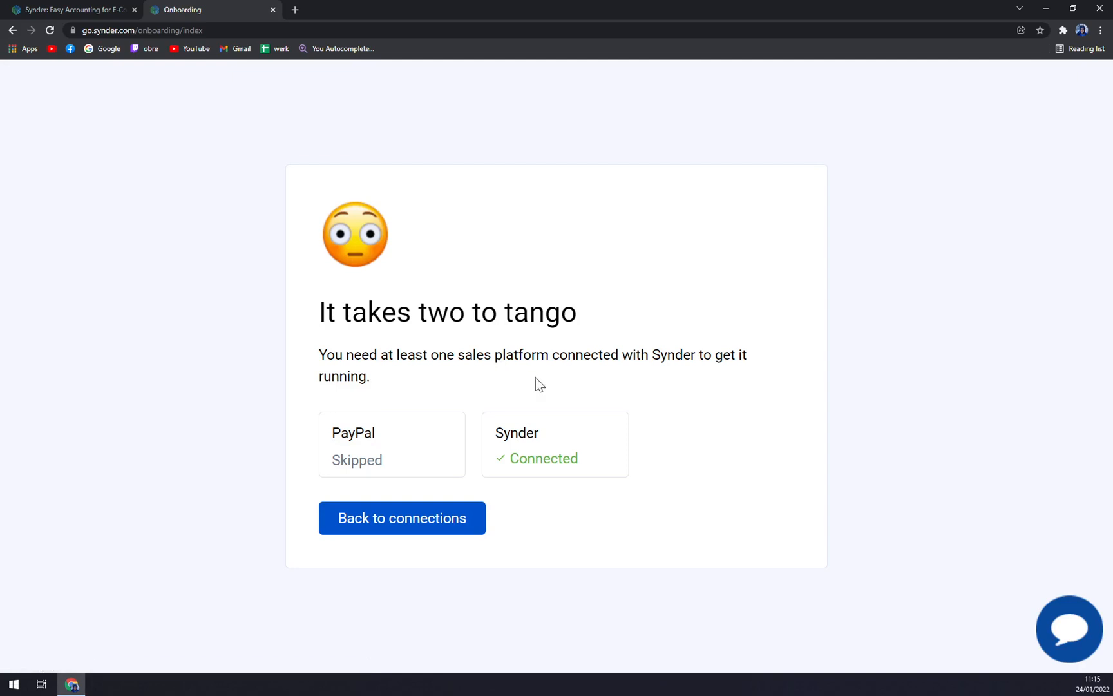
left_click(436, 530)
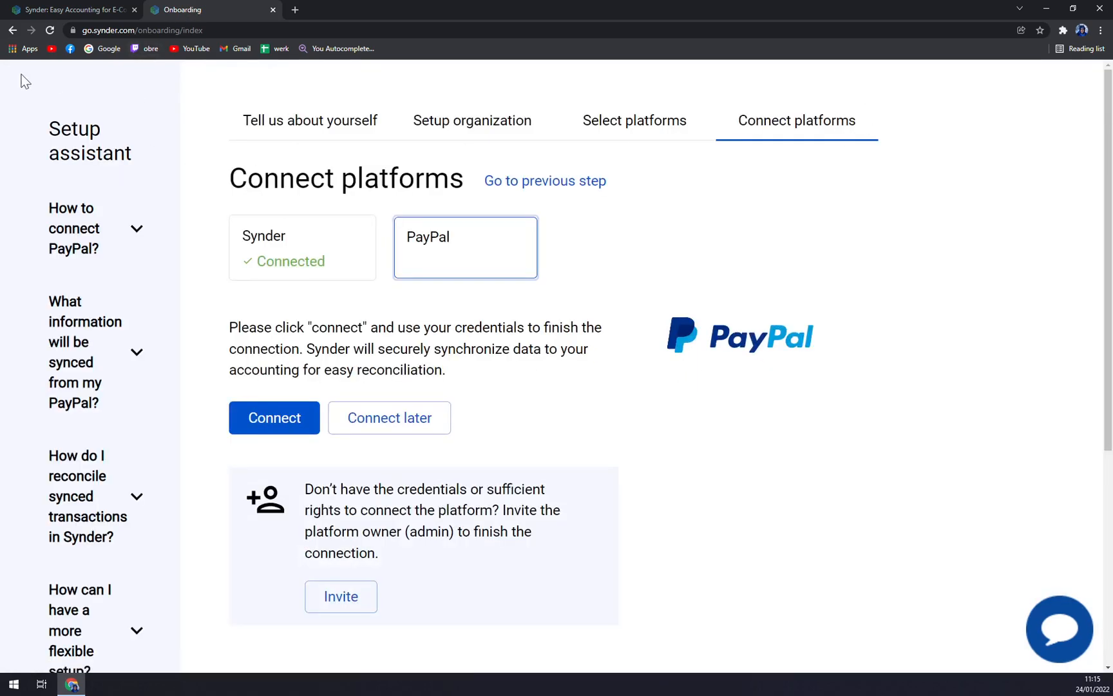
left_click(11, 30)
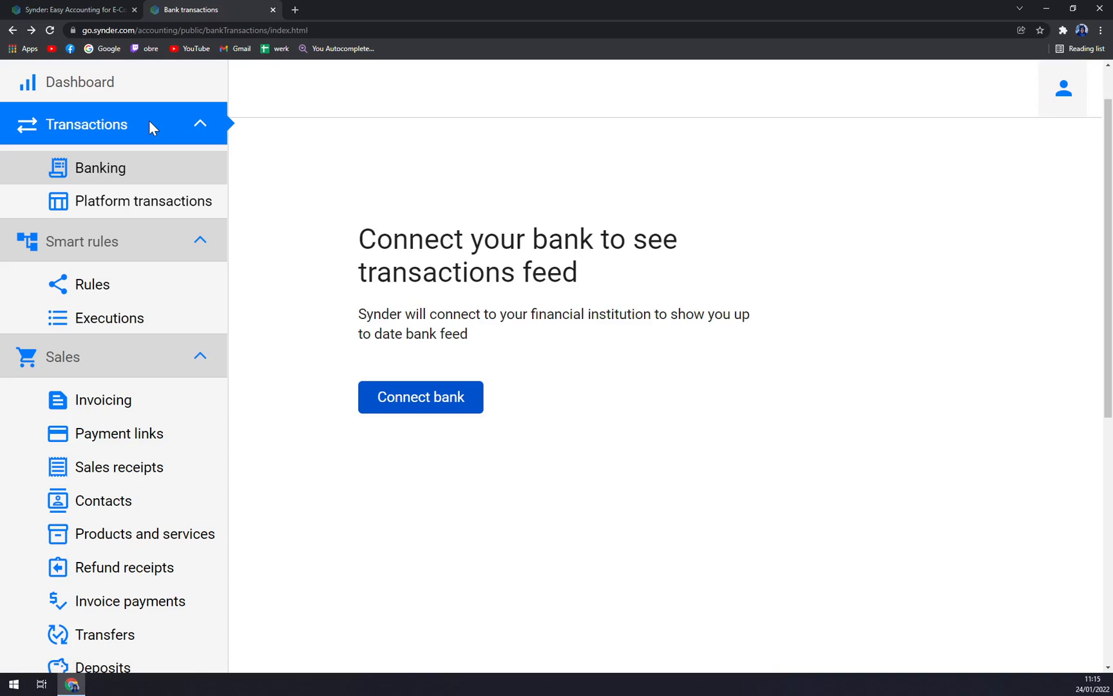
Create a new sales invoice numbered 0001 with Bank Merchant as the customer.
scroll(341, 322, "down", 3)
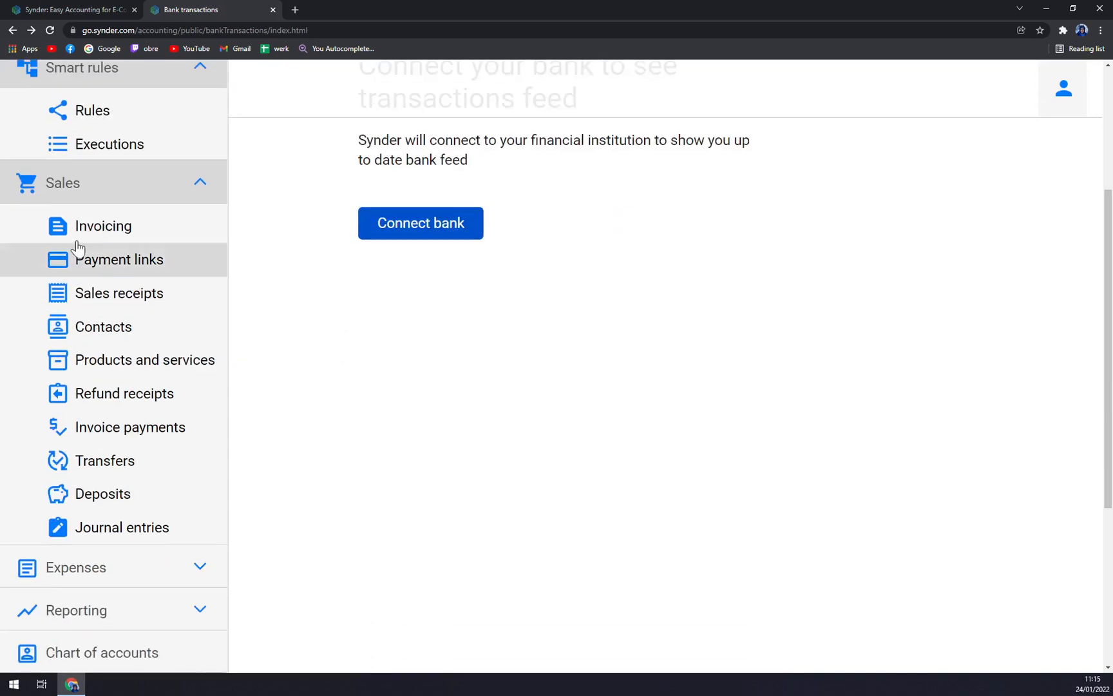
left_click(98, 241)
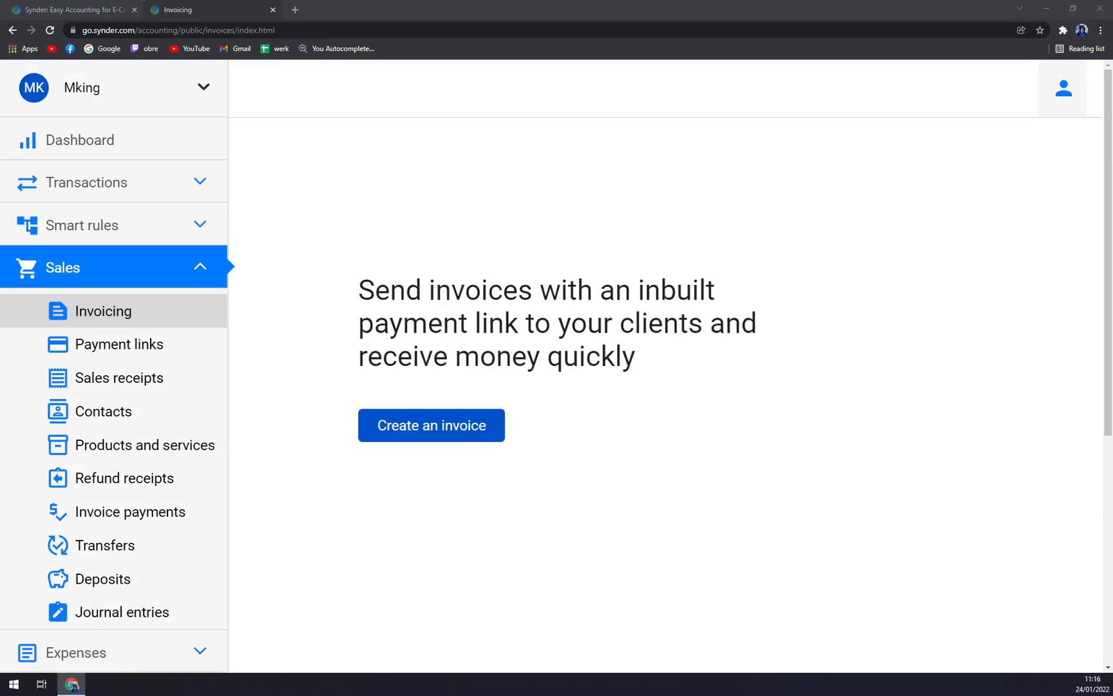
left_click(474, 431)
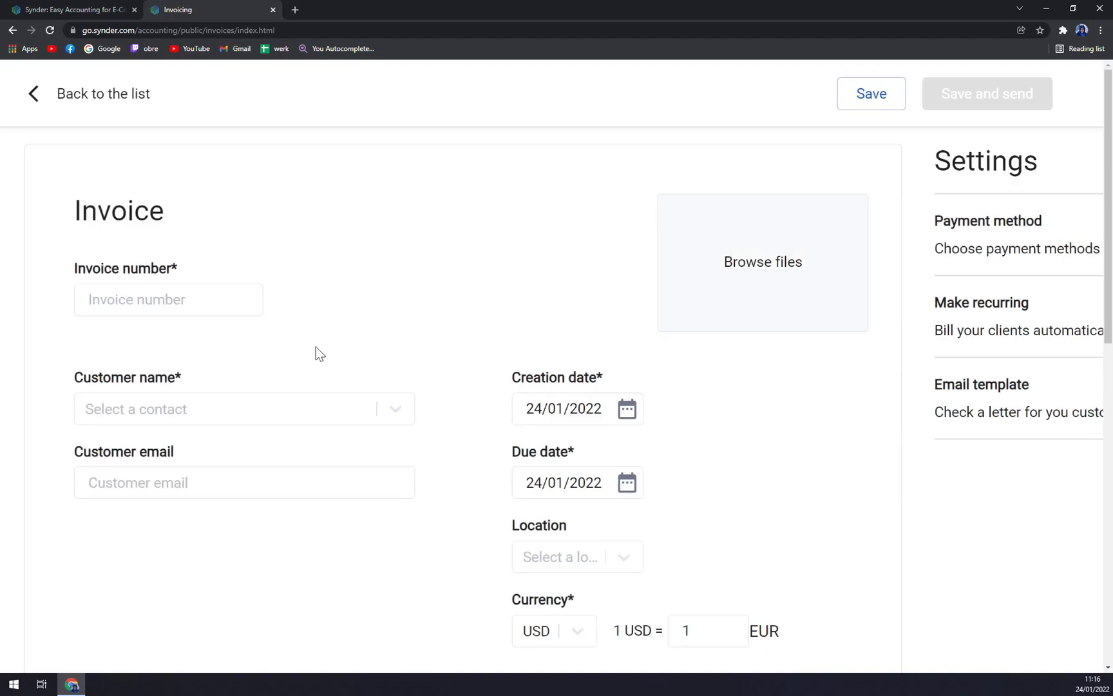
type("0001")
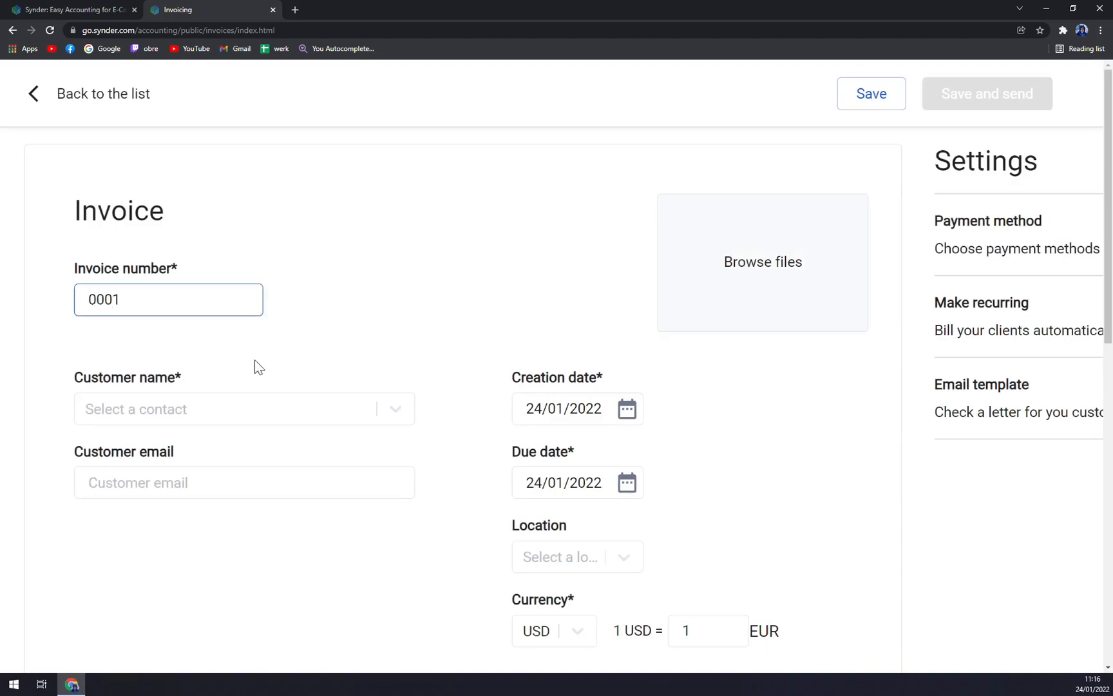
left_click(261, 412)
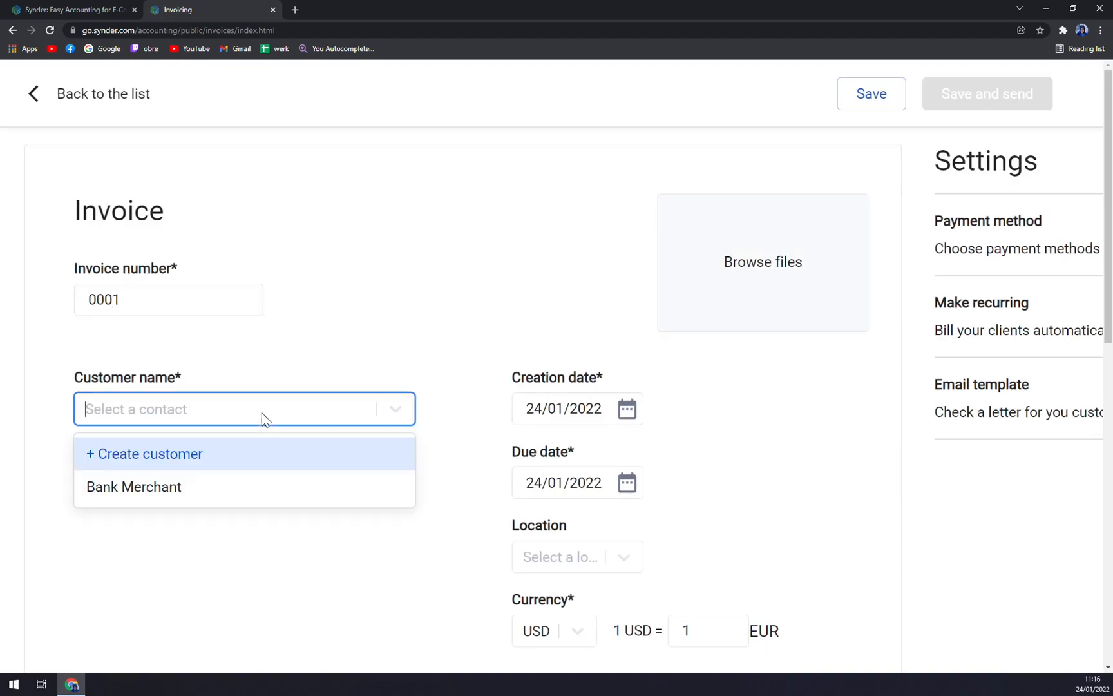
left_click(208, 487)
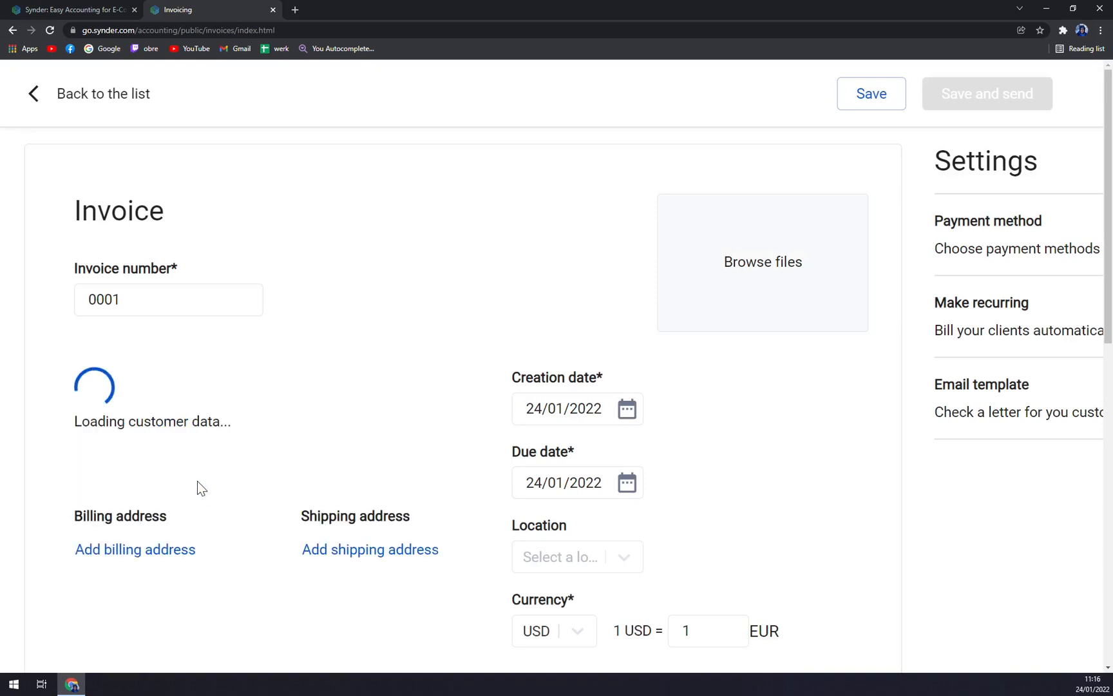
Start creating a new customer from the invoice and enter the customer's first name and e-mail address.
left_click(208, 407)
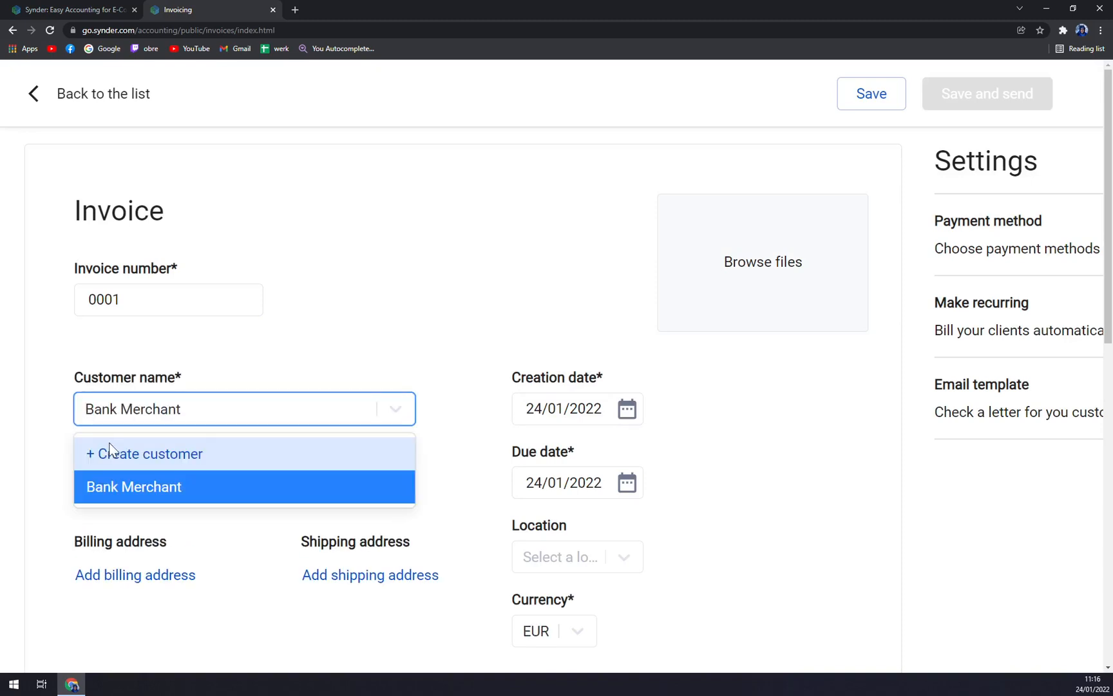
left_click(92, 455)
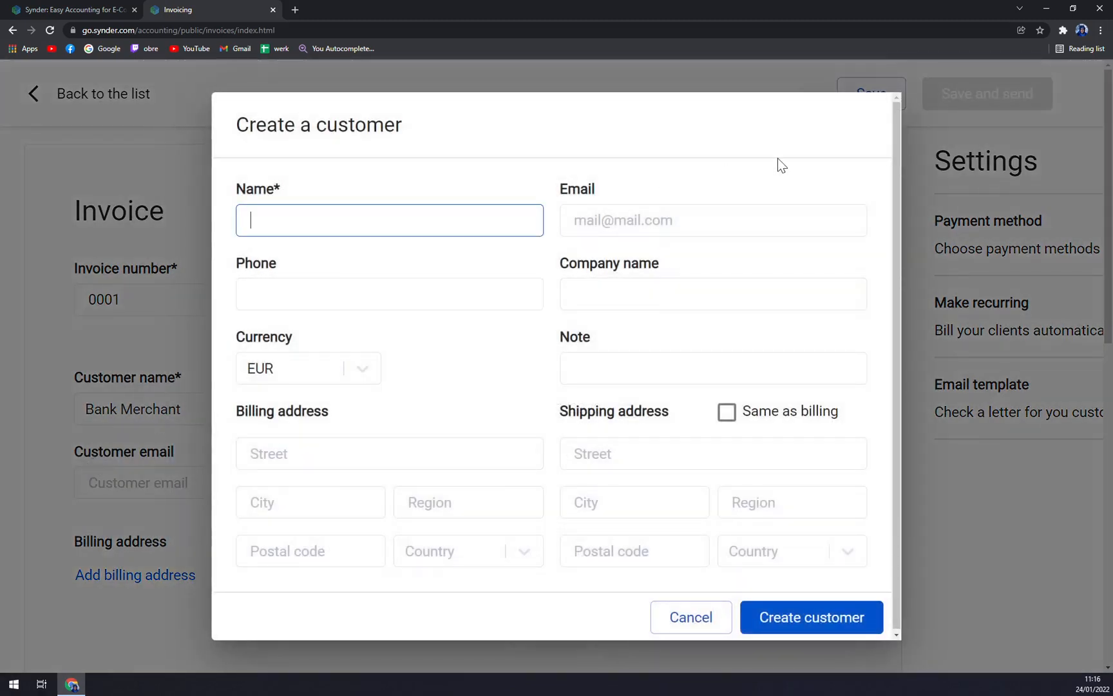
left_click(691, 610)
scroll(626, 486, "down", 1)
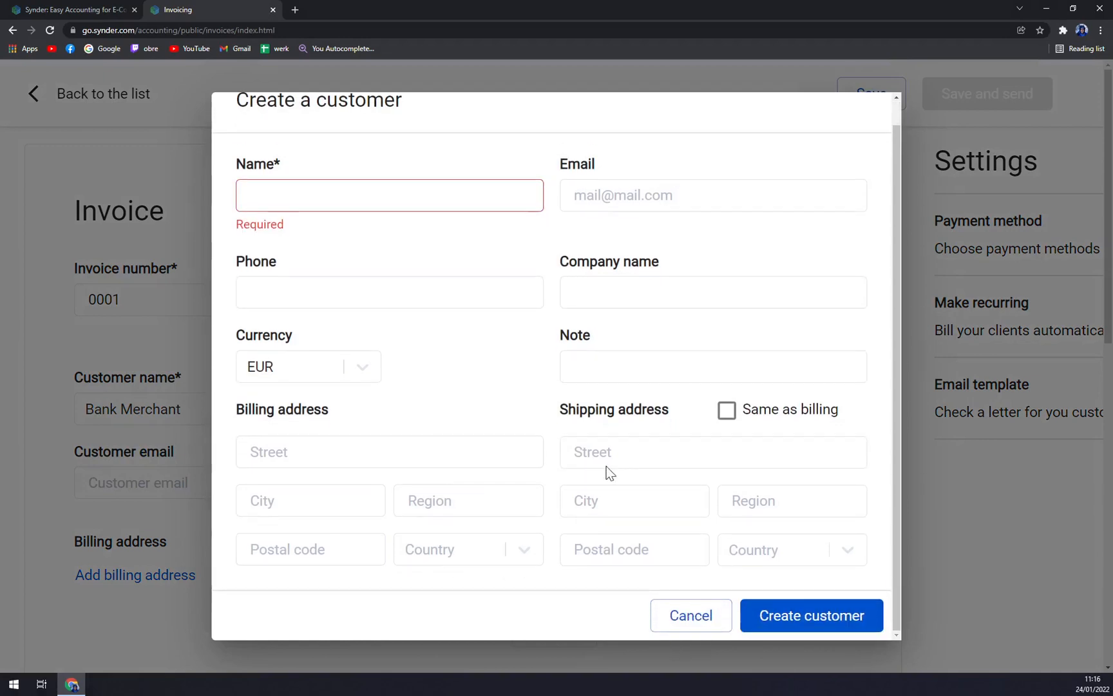
left_click(390, 196)
type("Ben")
key("Tab")
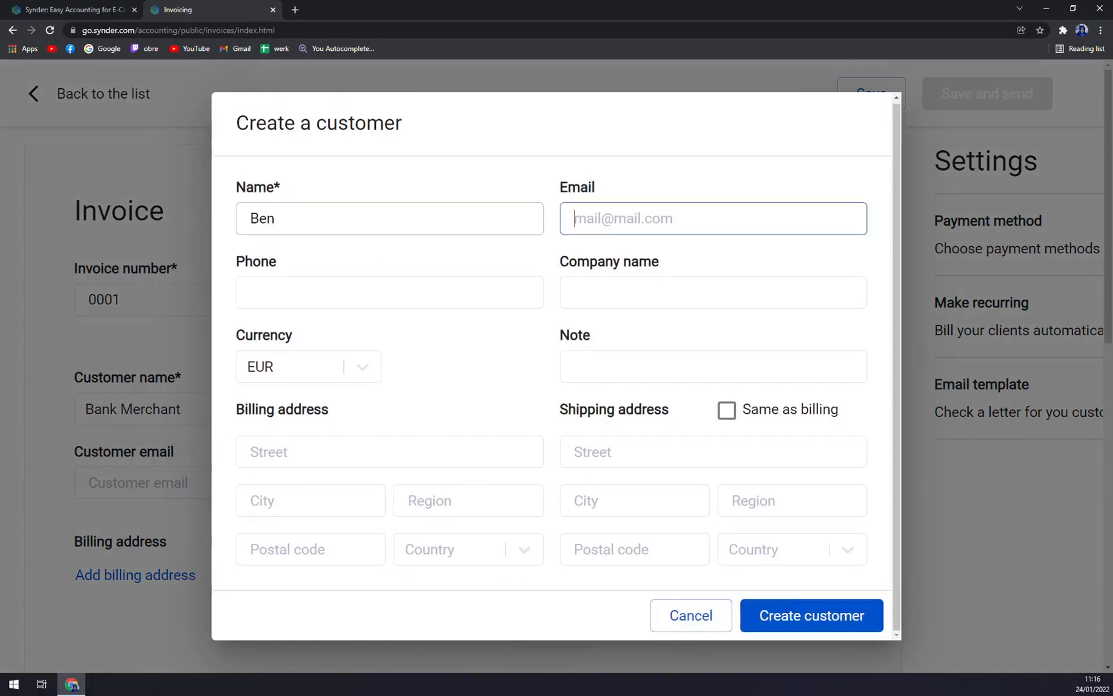
type("M")
key("BackSpace")
type("bensk")
key("Tab")
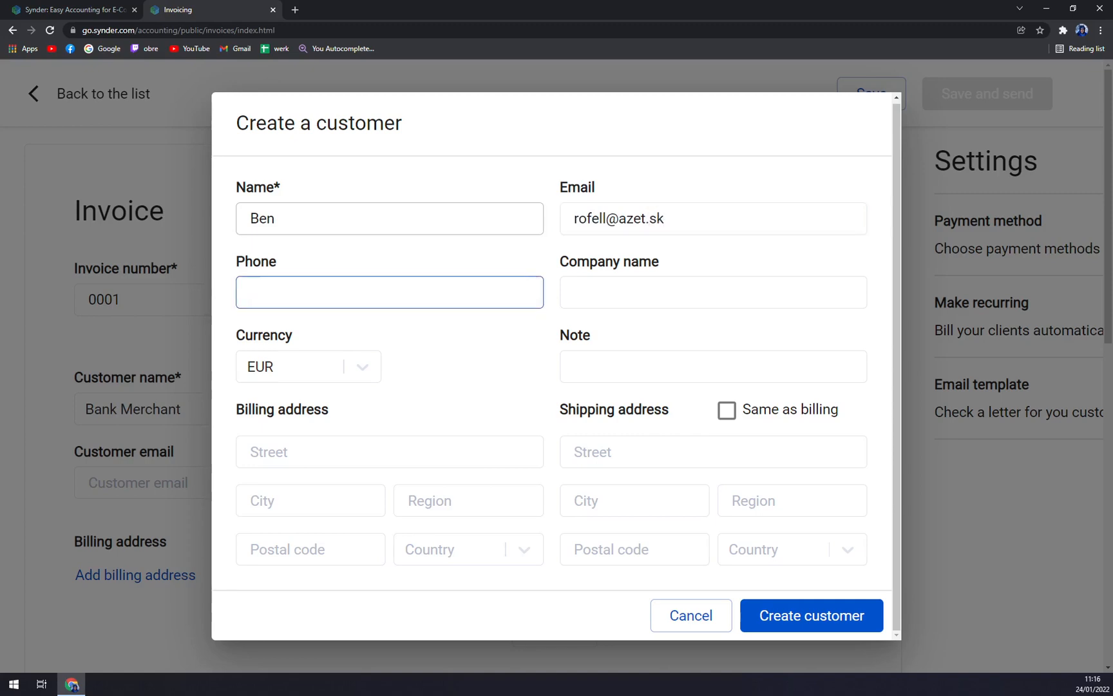
Add the last name to the customer's name and create the customer for this invoice.
left_click(276, 218)
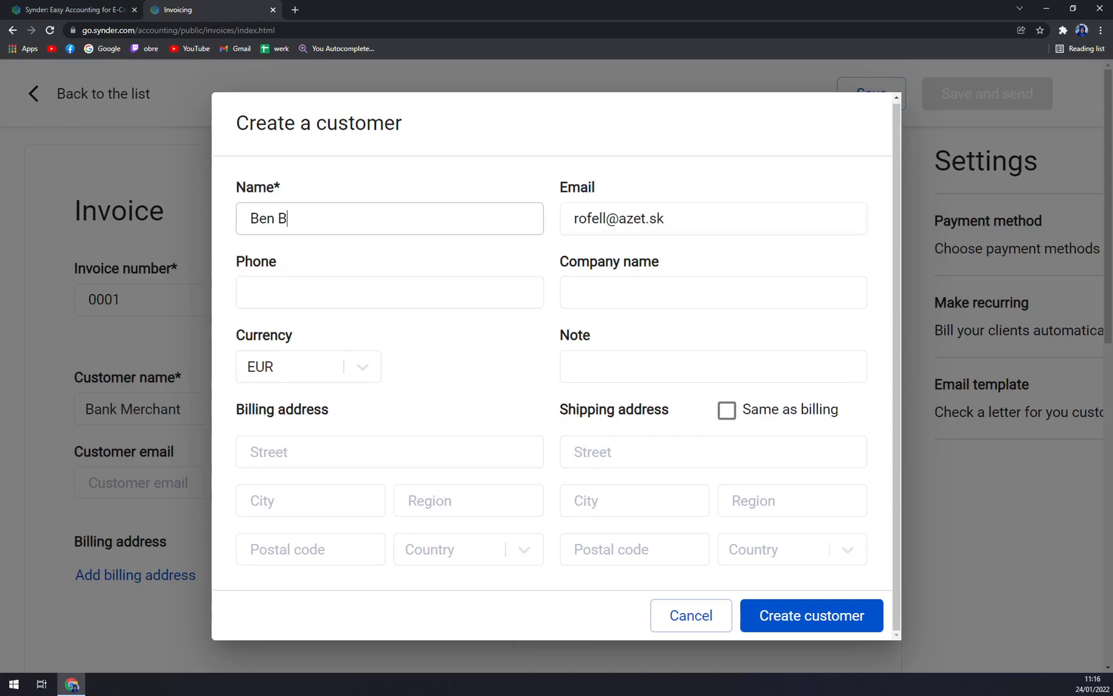
key("Tab")
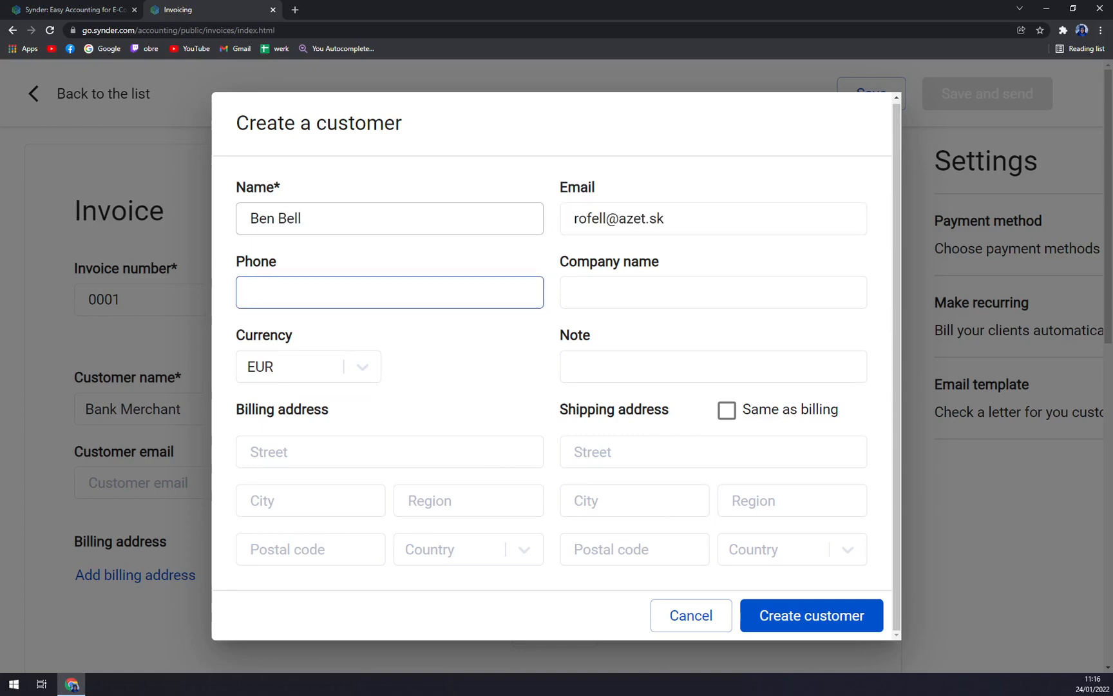
left_click(809, 620)
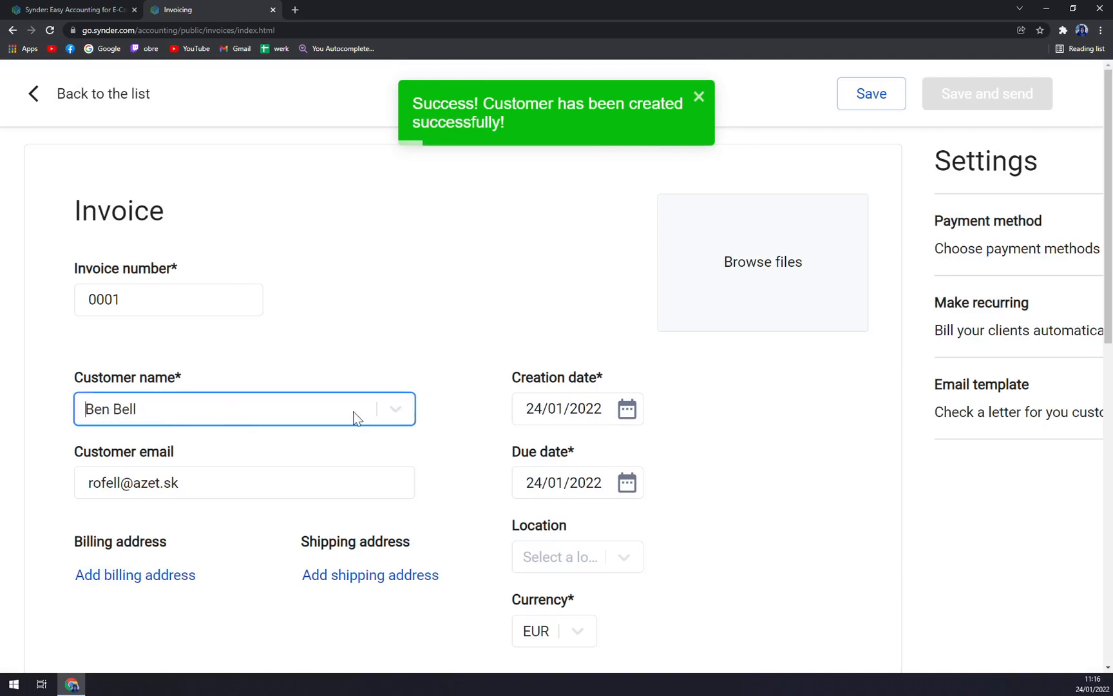
Look through the invoice form's customer, date, location, currency and product line fields, including the location choices.
scroll(742, 212, "down", 1)
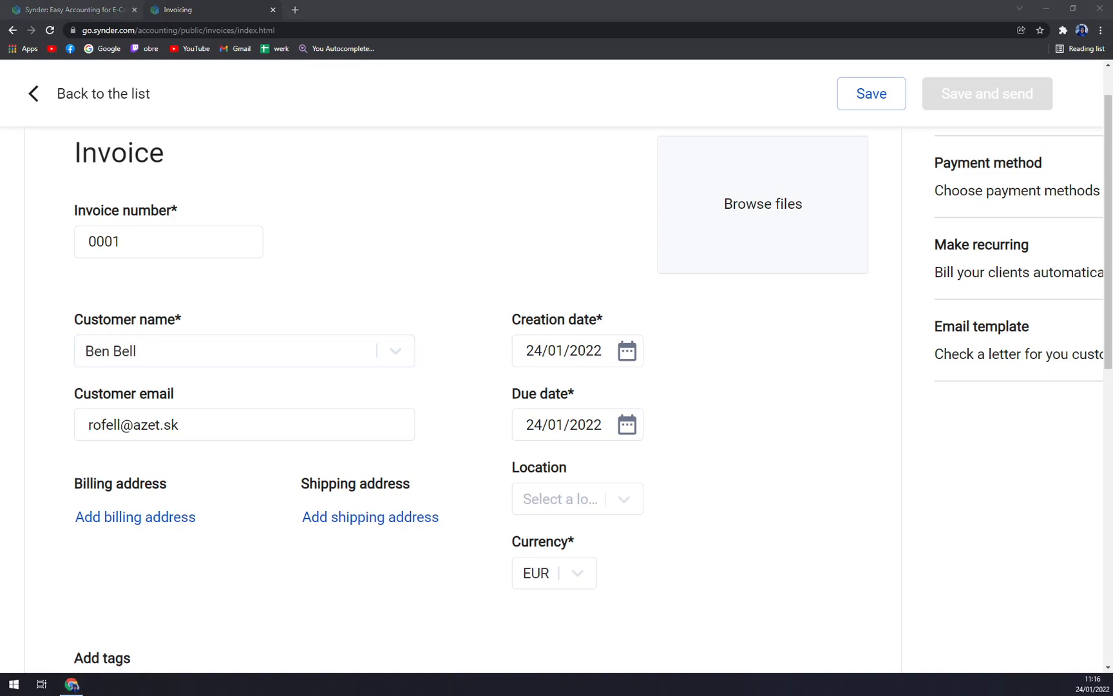
scroll(750, 333, "down", 2)
scroll(855, 418, "up", 3)
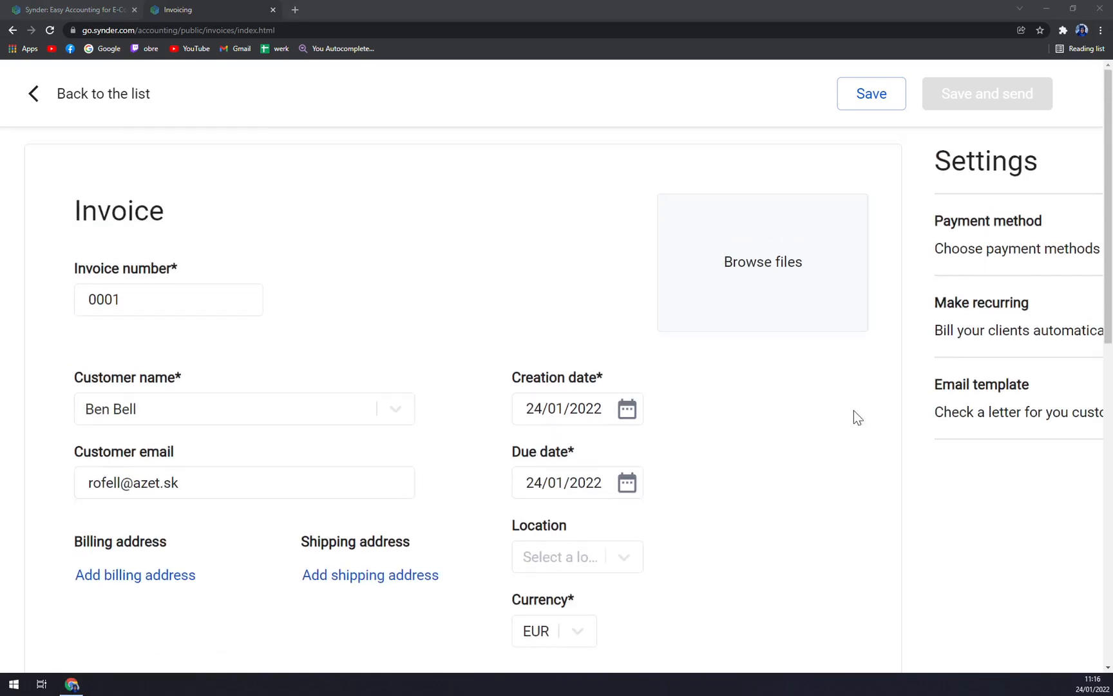
scroll(785, 380, "down", 3)
scroll(786, 380, "down", 2)
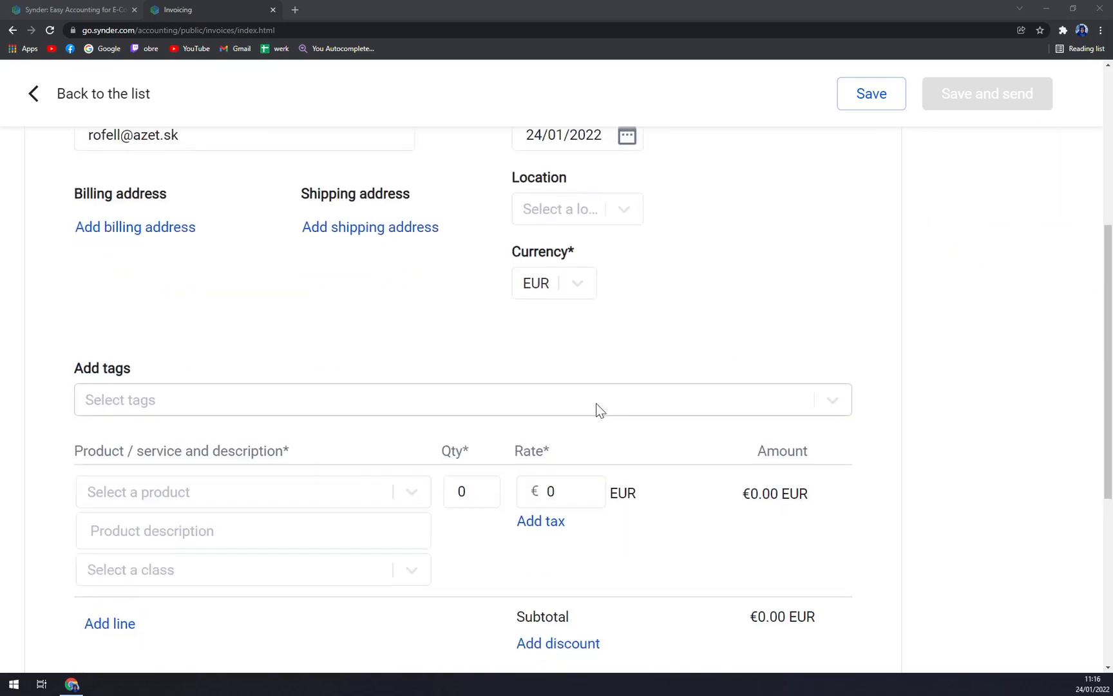
scroll(829, 275, "up", 5)
scroll(798, 261, "up", 1)
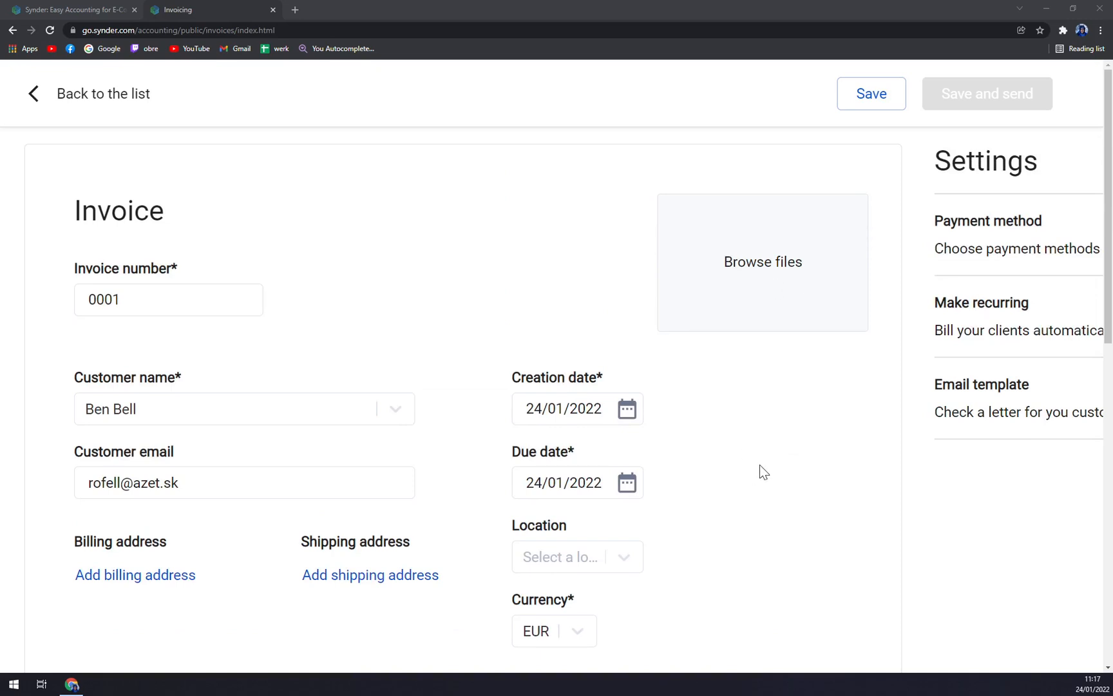
scroll(758, 476, "down", 5)
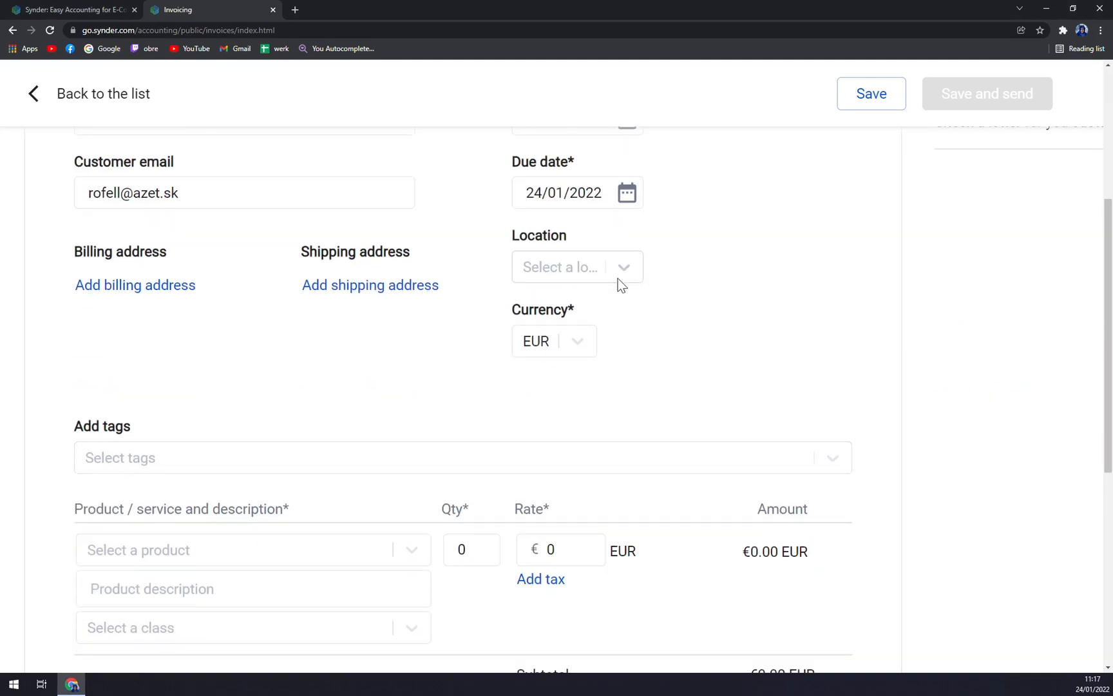
left_click(623, 270)
left_click(752, 294)
Start creating a new product for the invoice line and name it Rockets.
scroll(791, 356, "down", 2)
left_click(283, 430)
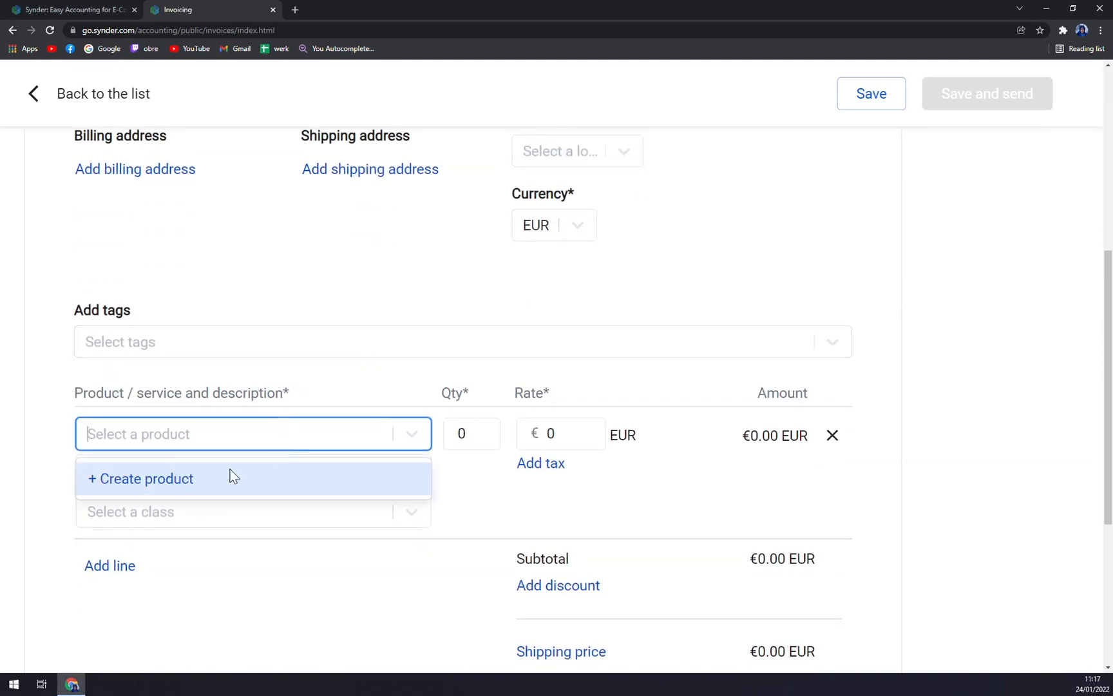
left_click(157, 480)
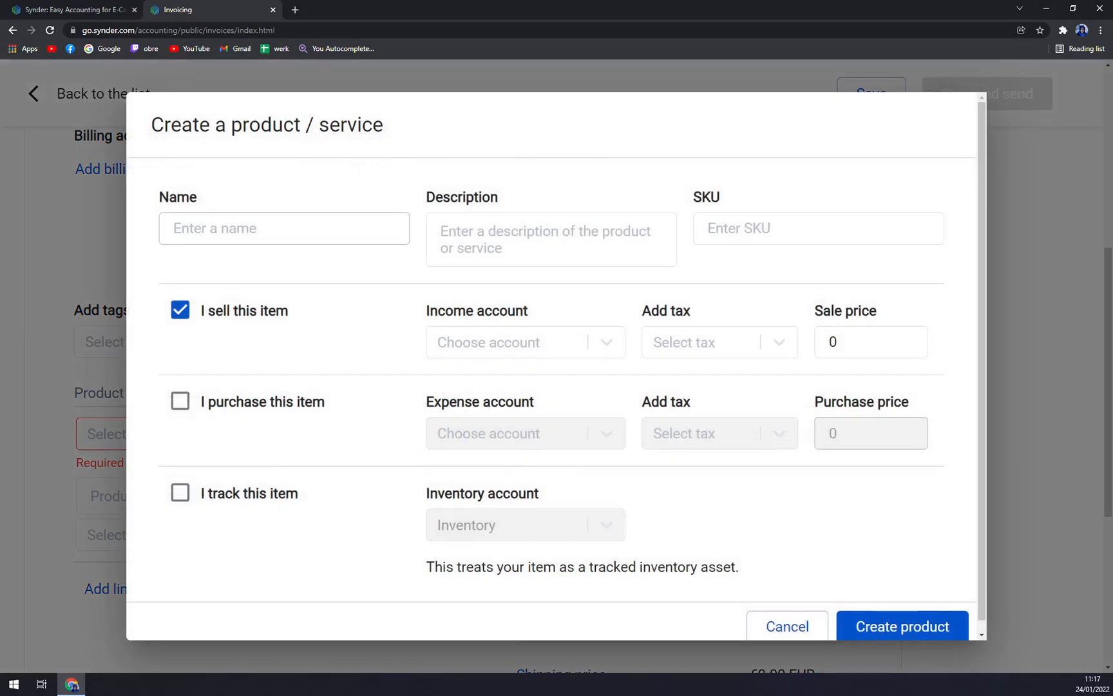
type("Rockets")
key("Tab")
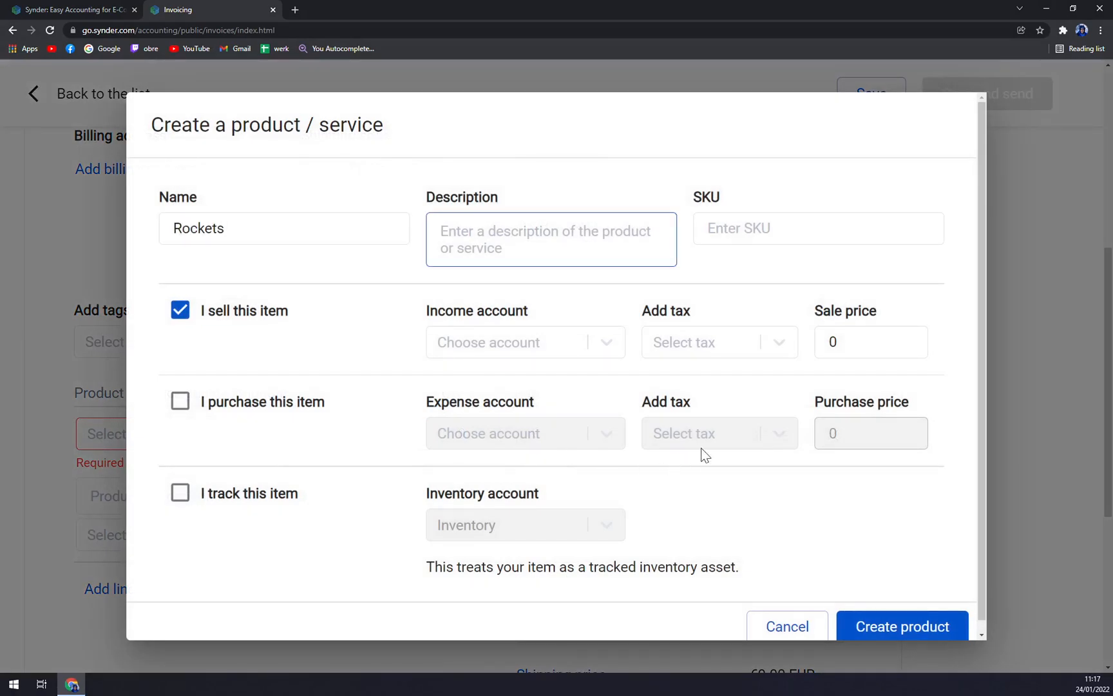
Look through the income accounts and set the product's income account to Sales.
left_click(478, 342)
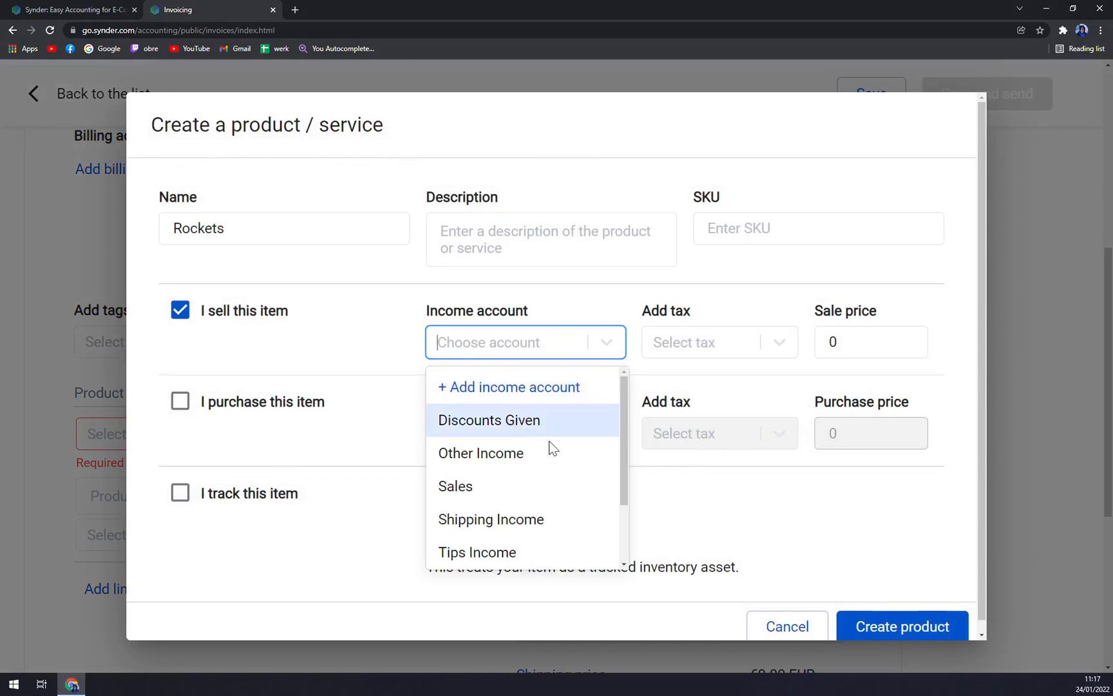
scroll(518, 518, "down", 3)
scroll(551, 524, "up", 3)
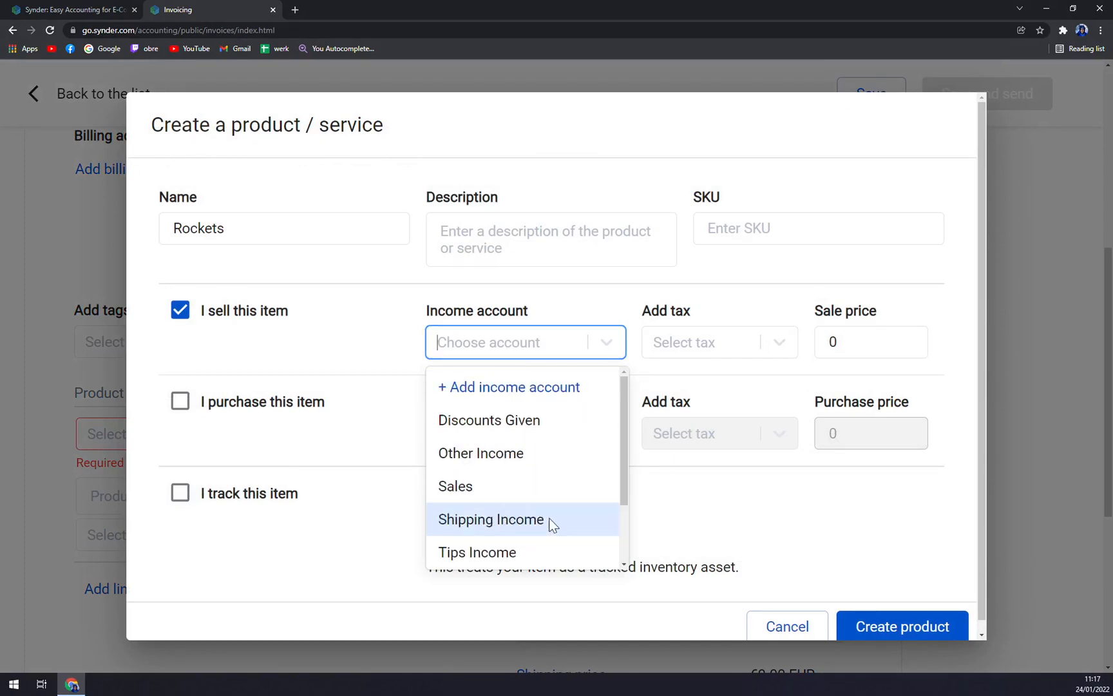
left_click(293, 340)
left_click(481, 353)
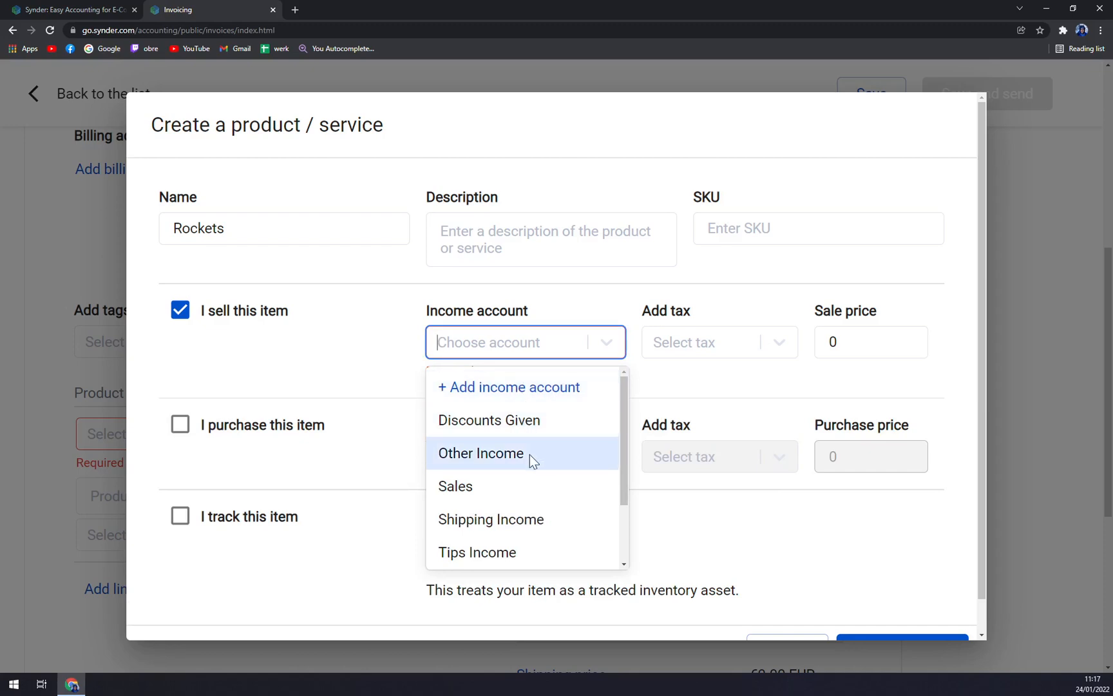
left_click(504, 487)
Create a sales tax named 20 with a 20% rate for the product.
left_click(719, 353)
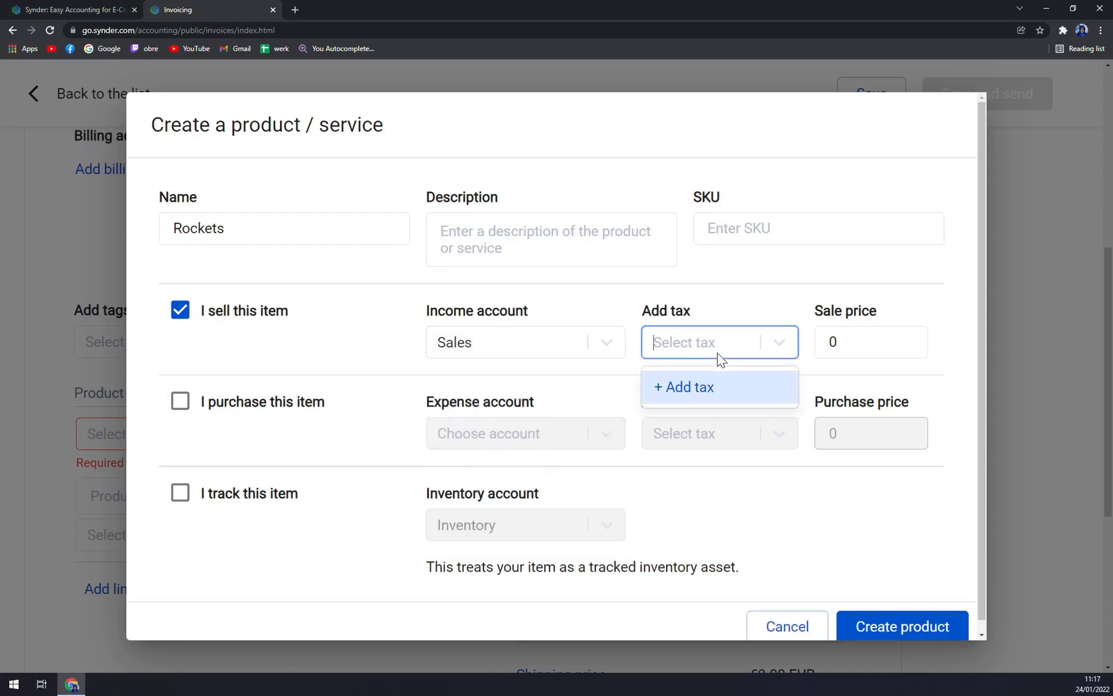
type("20")
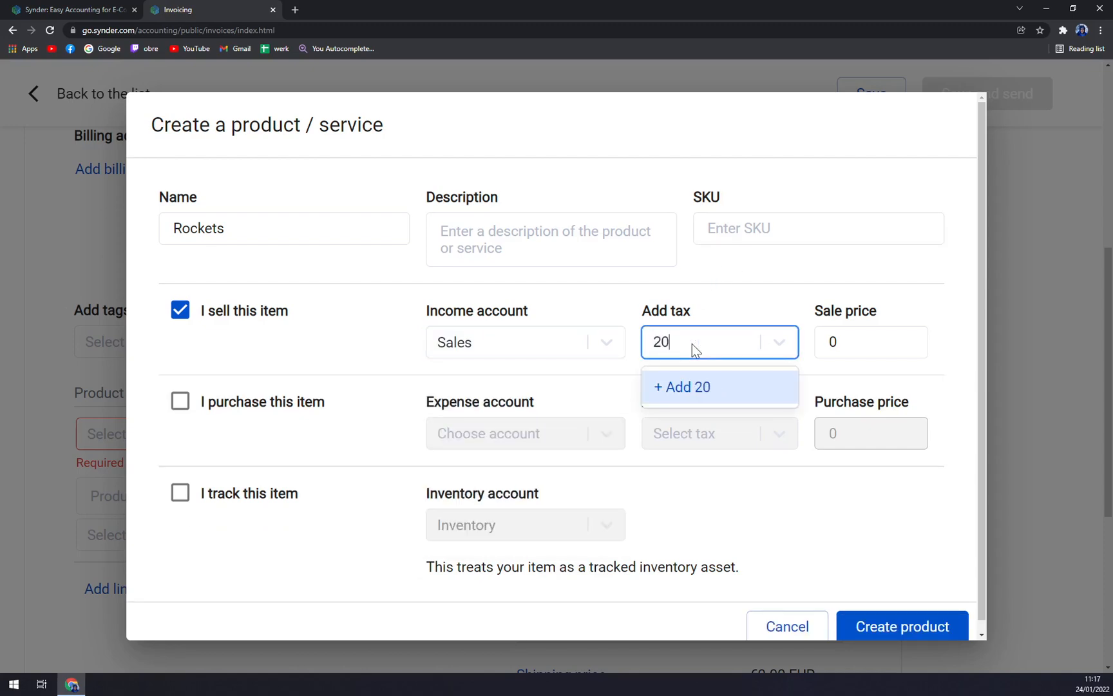
key("Return")
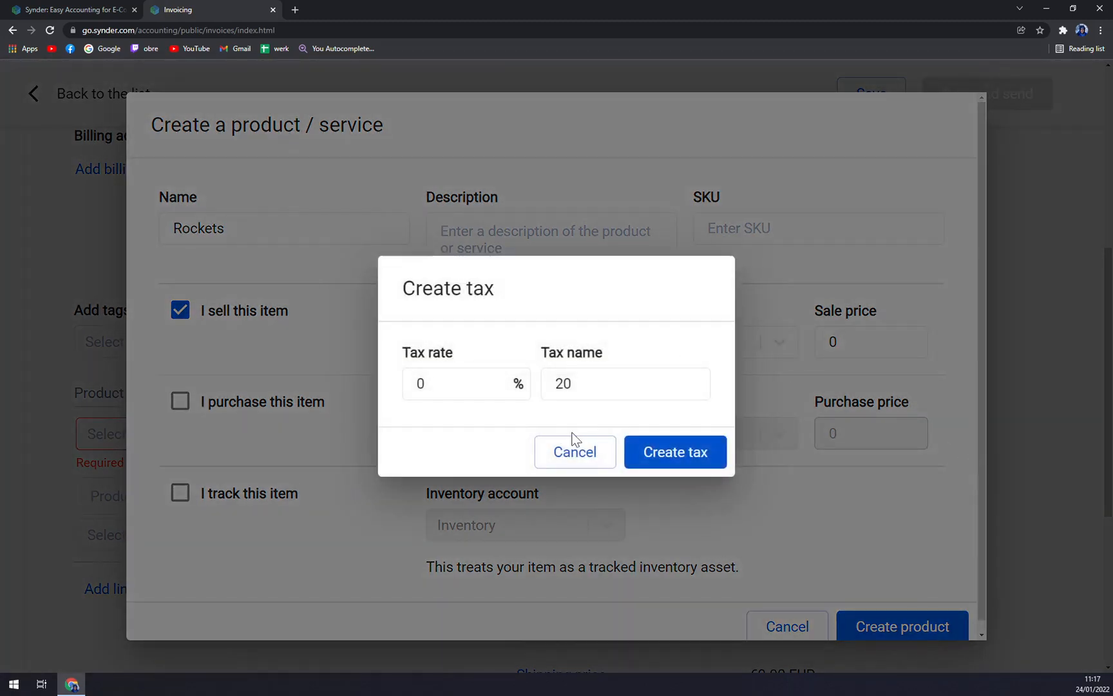
left_click(425, 383)
type("20")
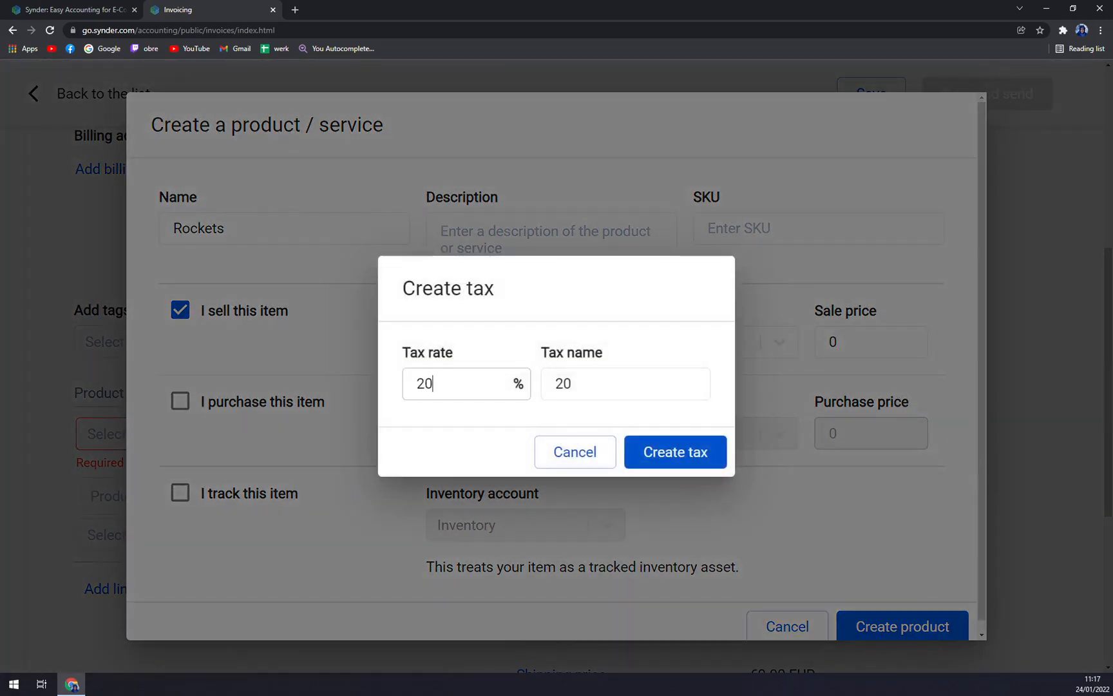
left_click(695, 459)
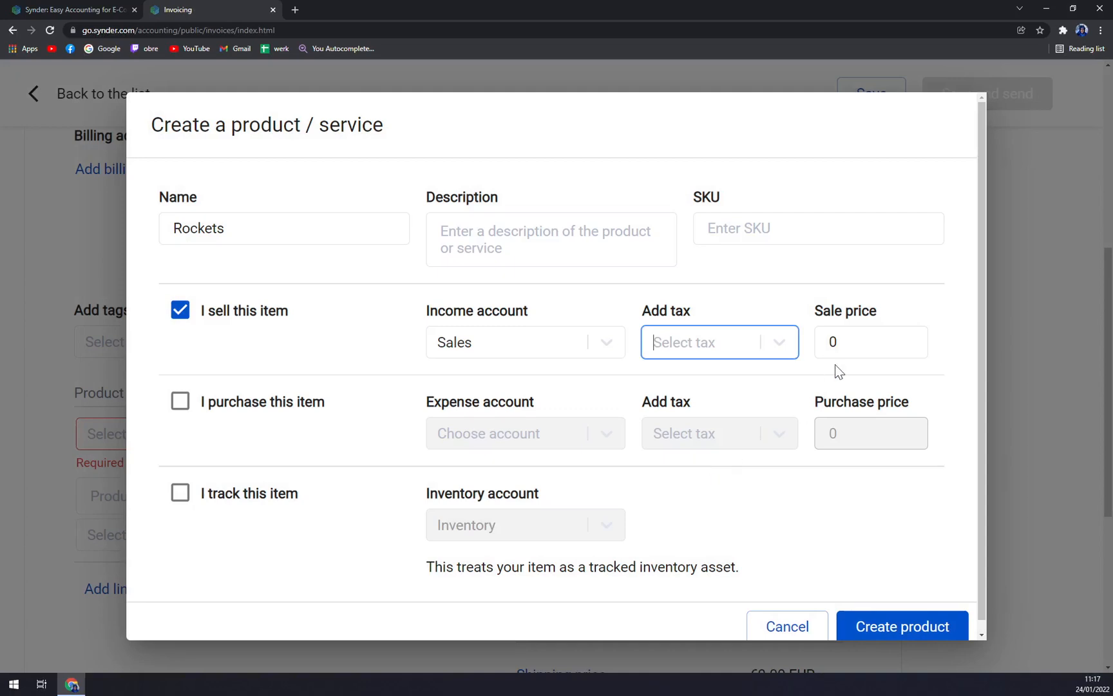
Set the product's sale price to 10000 and create the product.
key("Tab")
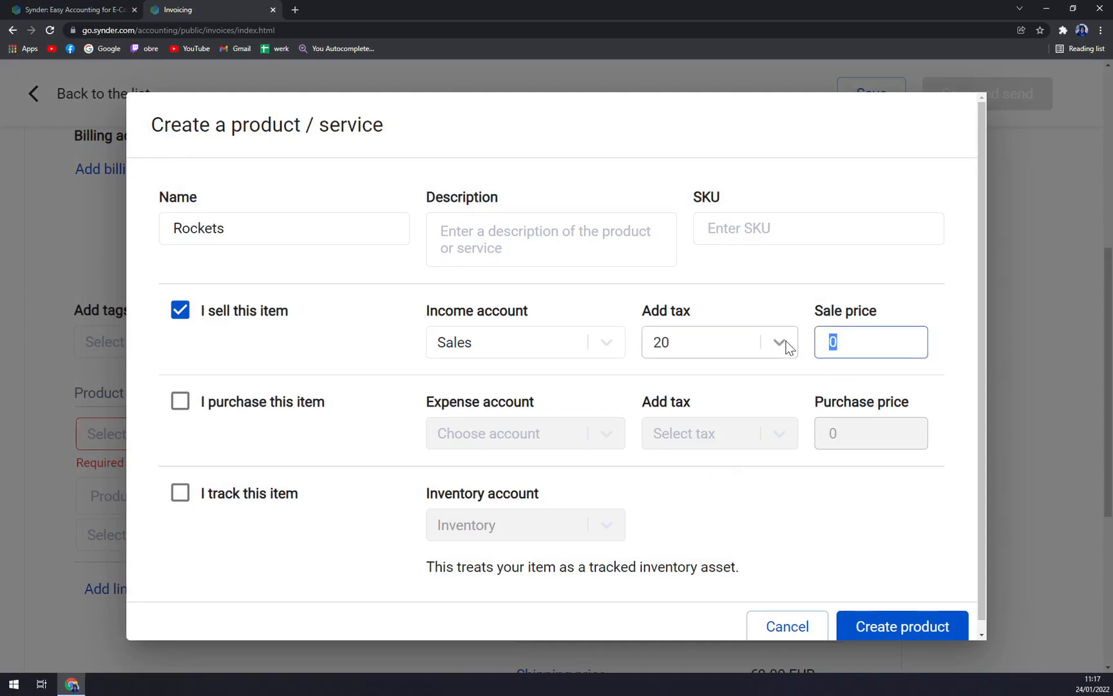
type("10000")
scroll(905, 409, "down", 1)
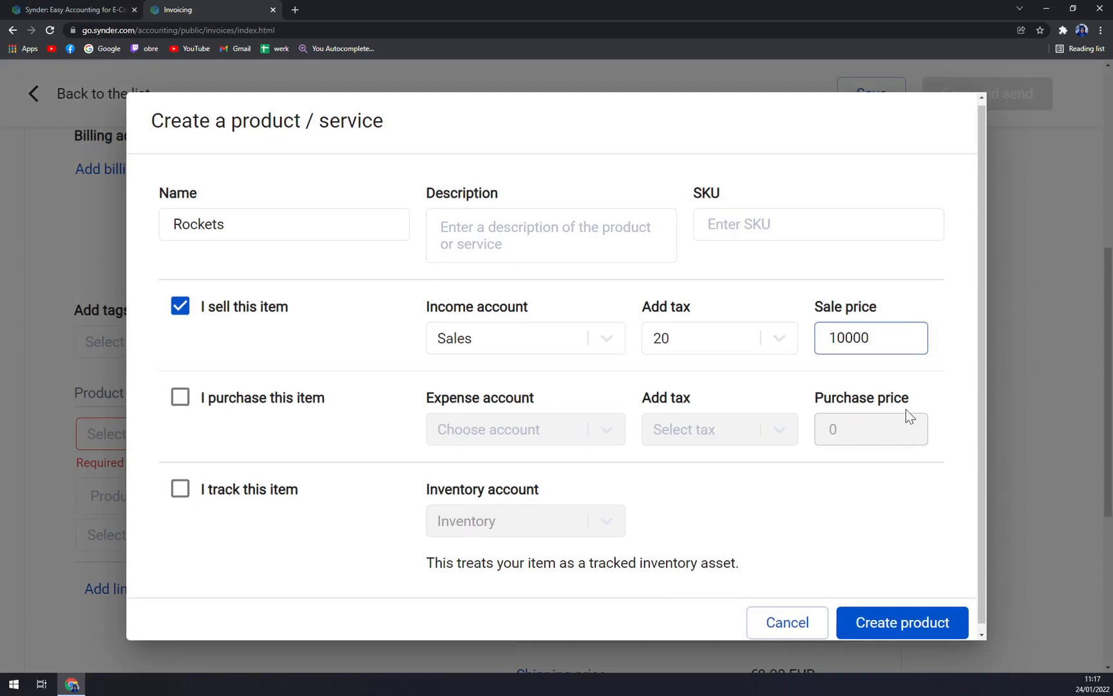
left_click(907, 613)
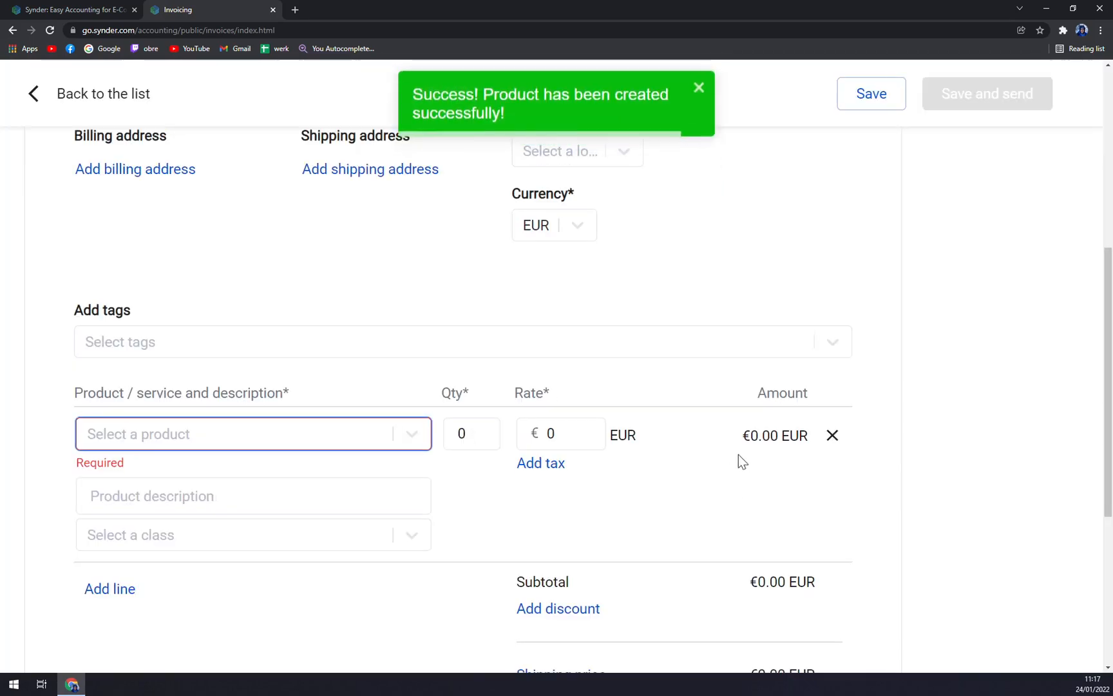
Check the invoice's amounts and try to save the invoice.
scroll(623, 340, "down", 1)
scroll(624, 340, "down", 5)
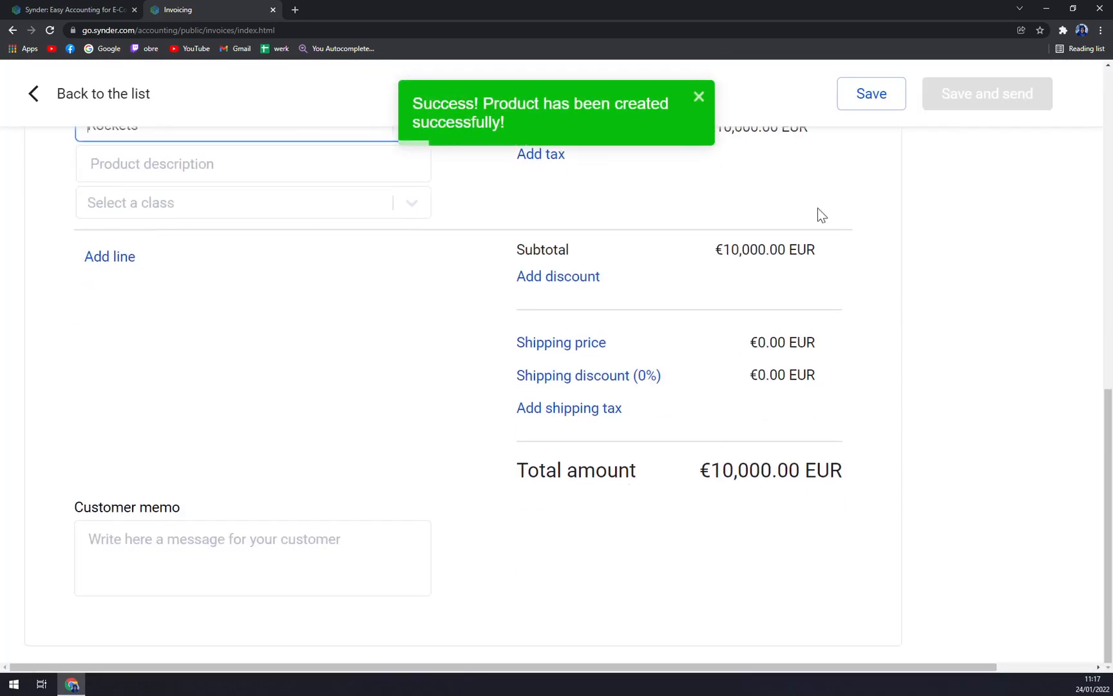
left_click(865, 102)
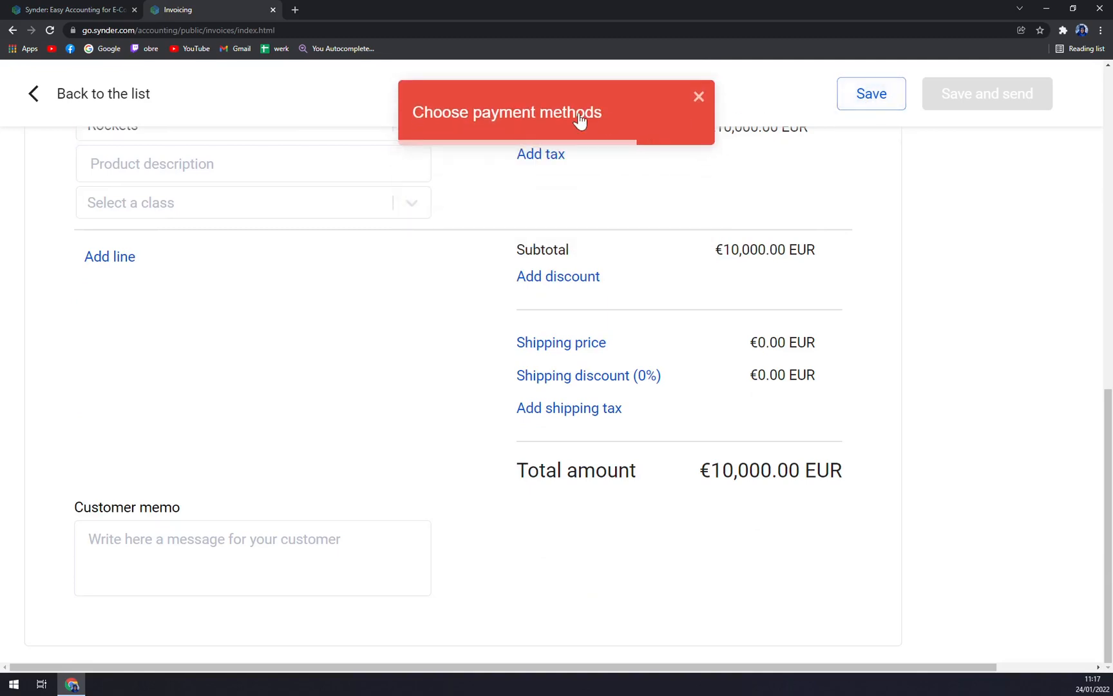
Look over the invoice form for the payment method choice and open the payment method settings.
scroll(313, 450, "up", 5)
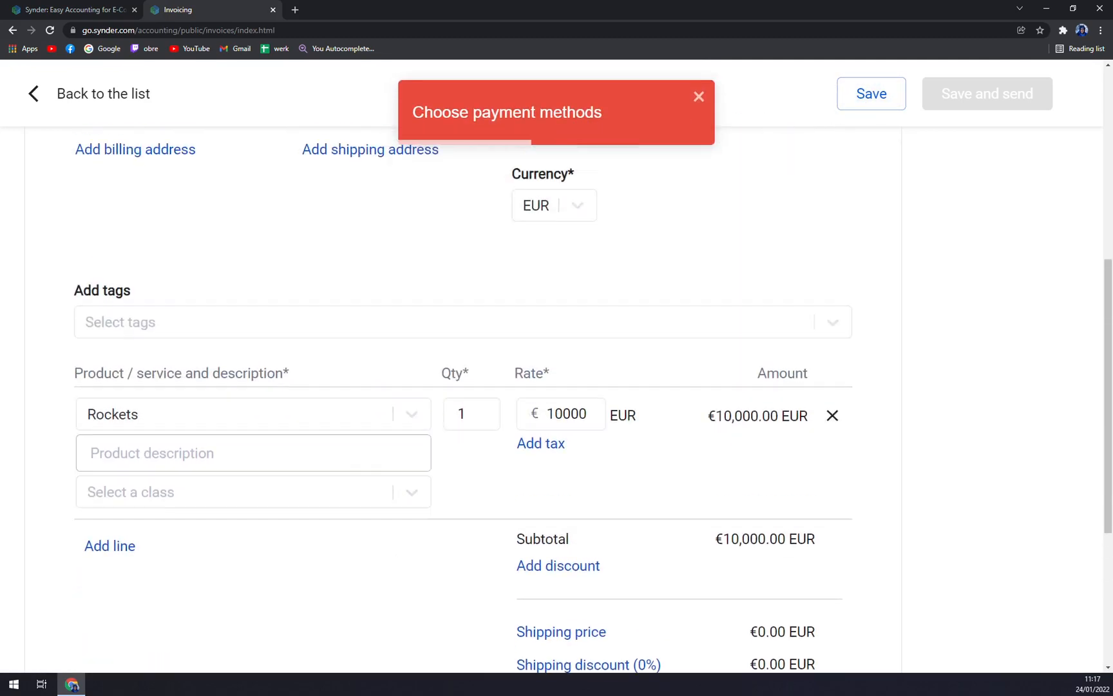
scroll(525, 524, "up", 6)
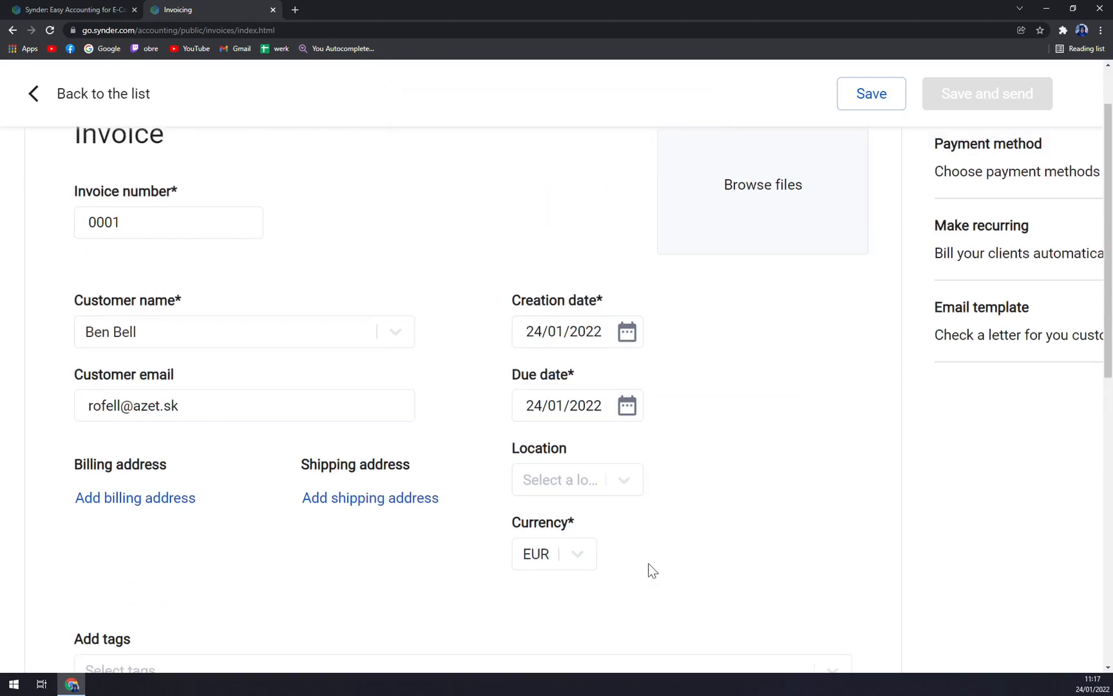
scroll(296, 548, "down", 2)
scroll(441, 523, "up", 3)
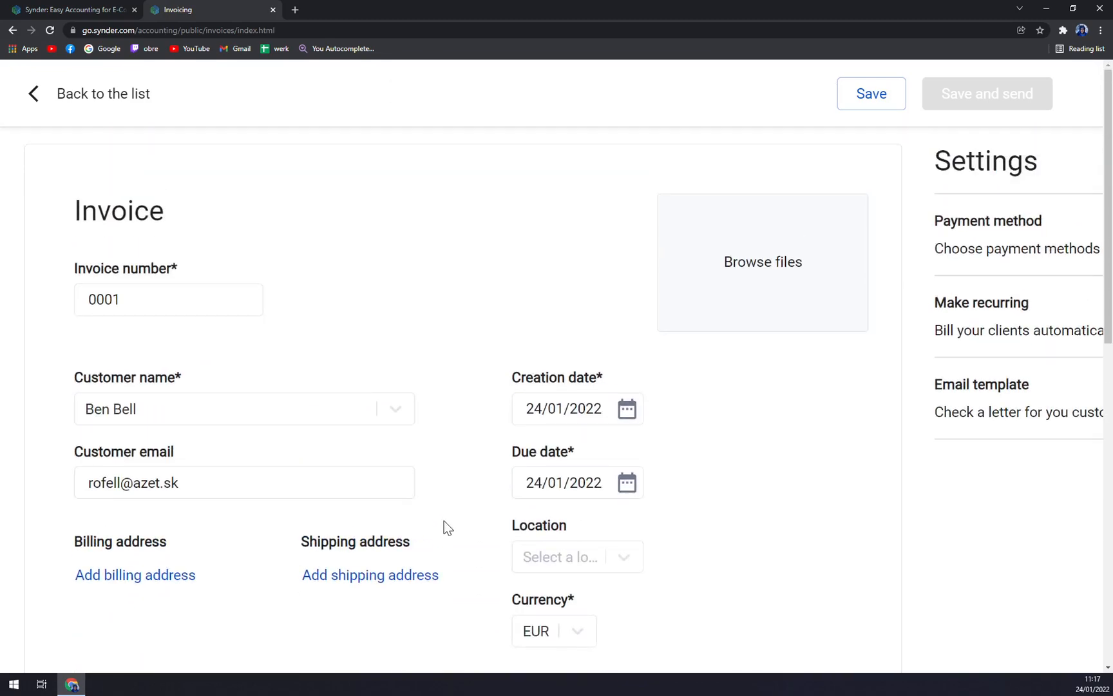
scroll(979, 306, "down", 7)
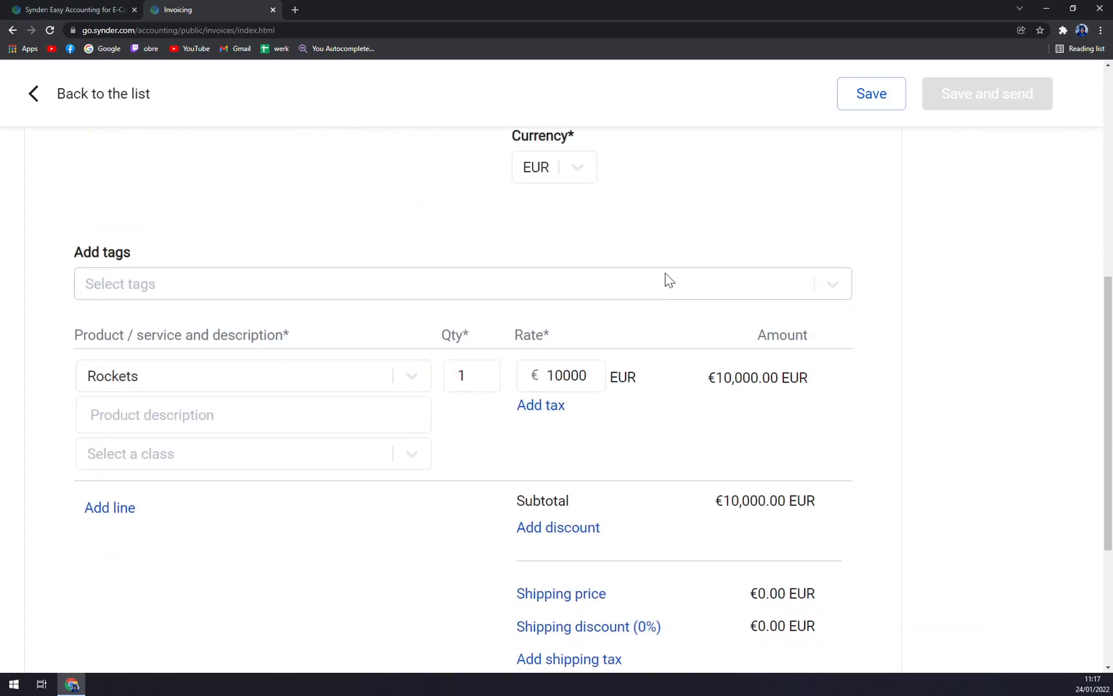
scroll(681, 293, "up", 6)
scroll(682, 293, "up", 2)
left_click(1004, 238)
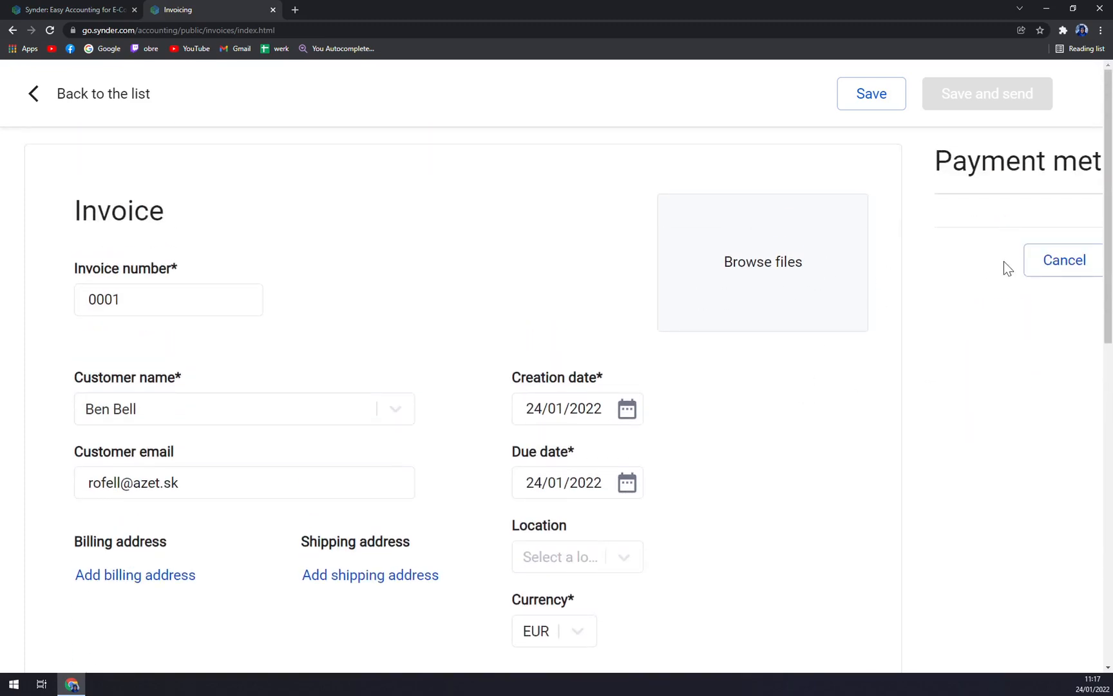
scroll(864, 552, "down", 1)
key("ctrl+minus")
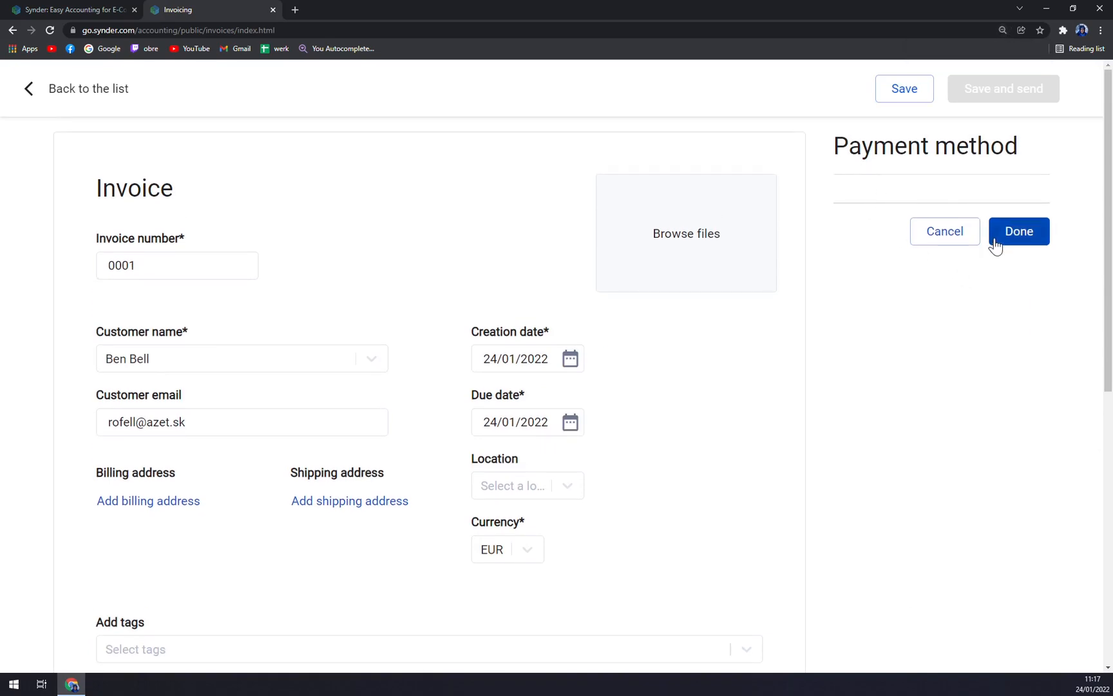
Try to confirm the invoice's payment method settings without a payment method selected.
left_click(997, 239)
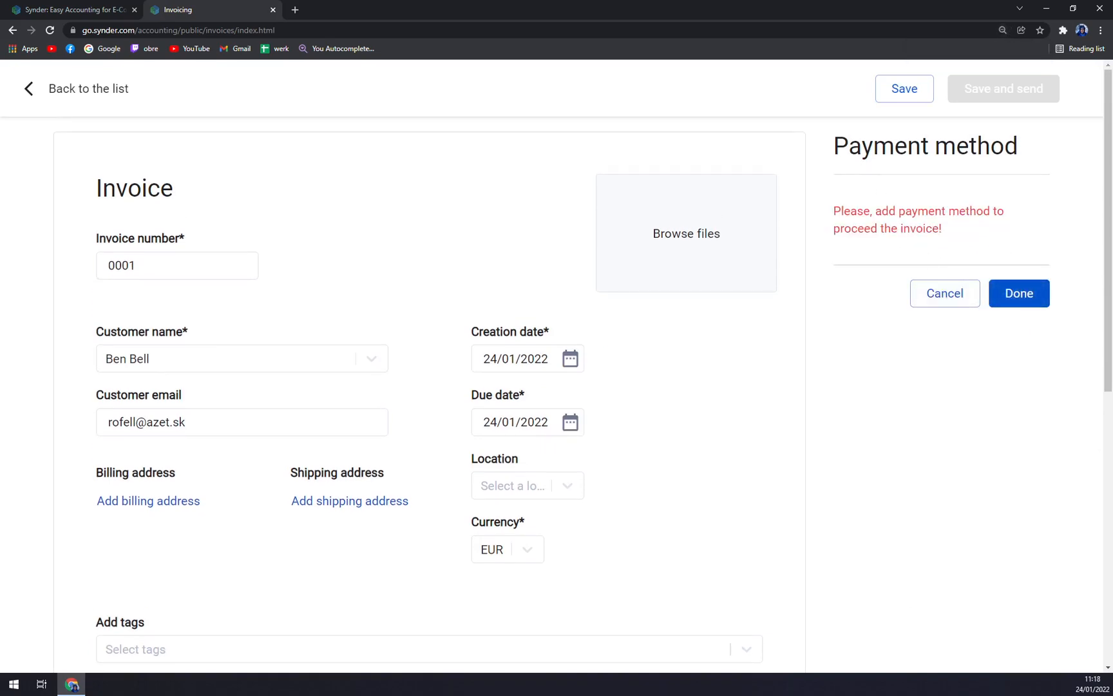
left_click_drag(944, 230, 827, 204)
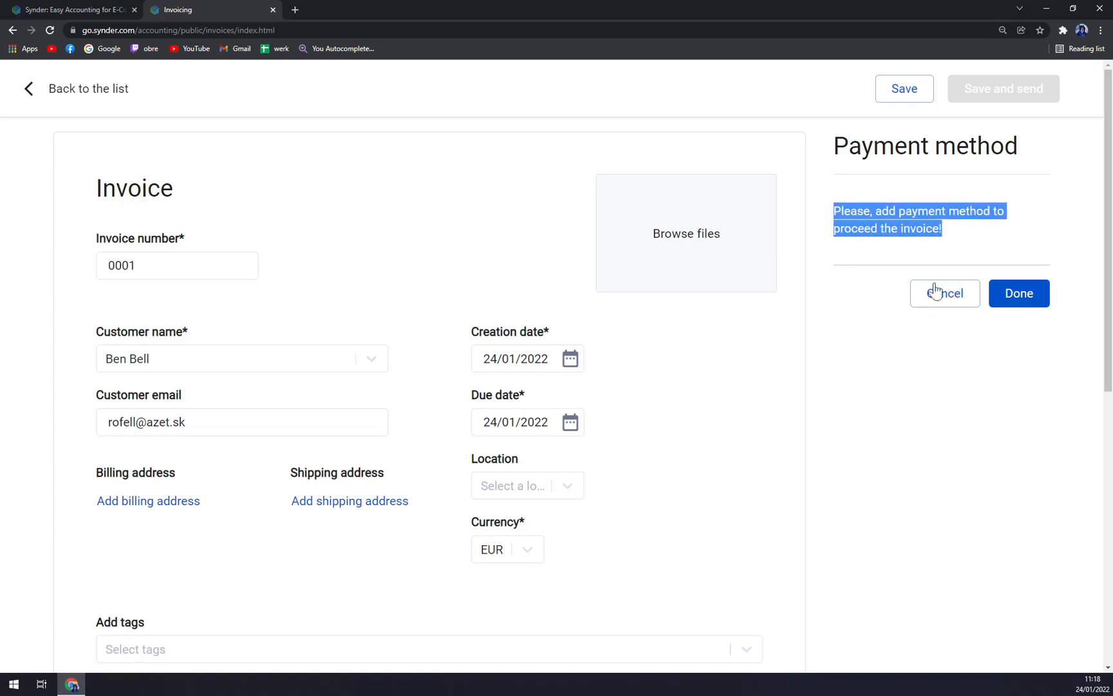
left_click_drag(1025, 150, 976, 149)
left_click(1029, 152)
left_click(966, 154)
Look through the invoice form's product line, discount, shipping and total fields for a payment method option.
scroll(625, 539, "down", 8)
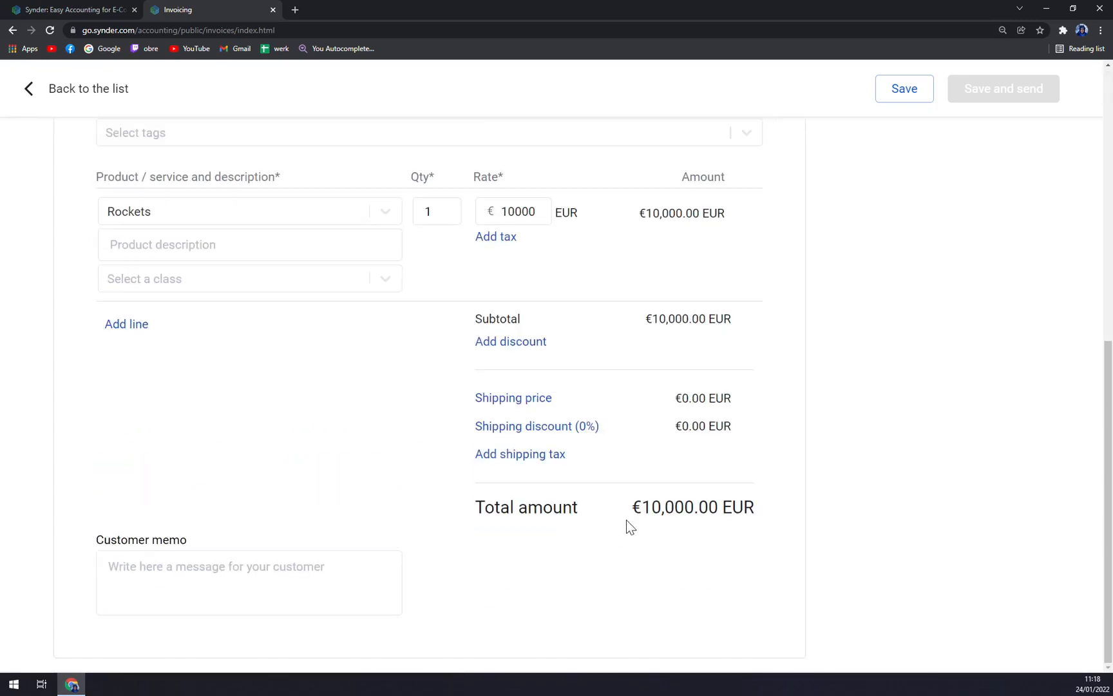
mouse_move(516, 411)
mouse_move(530, 438)
scroll(115, 462, "up", 2)
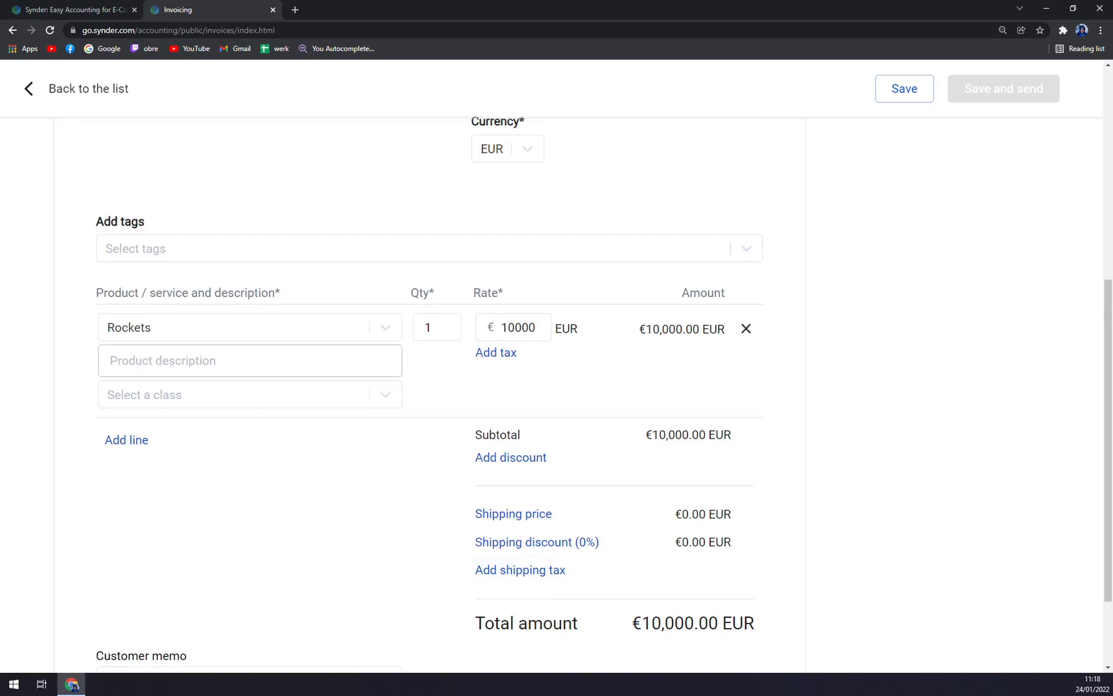
scroll(191, 373, "up", 2)
scroll(176, 370, "up", 2)
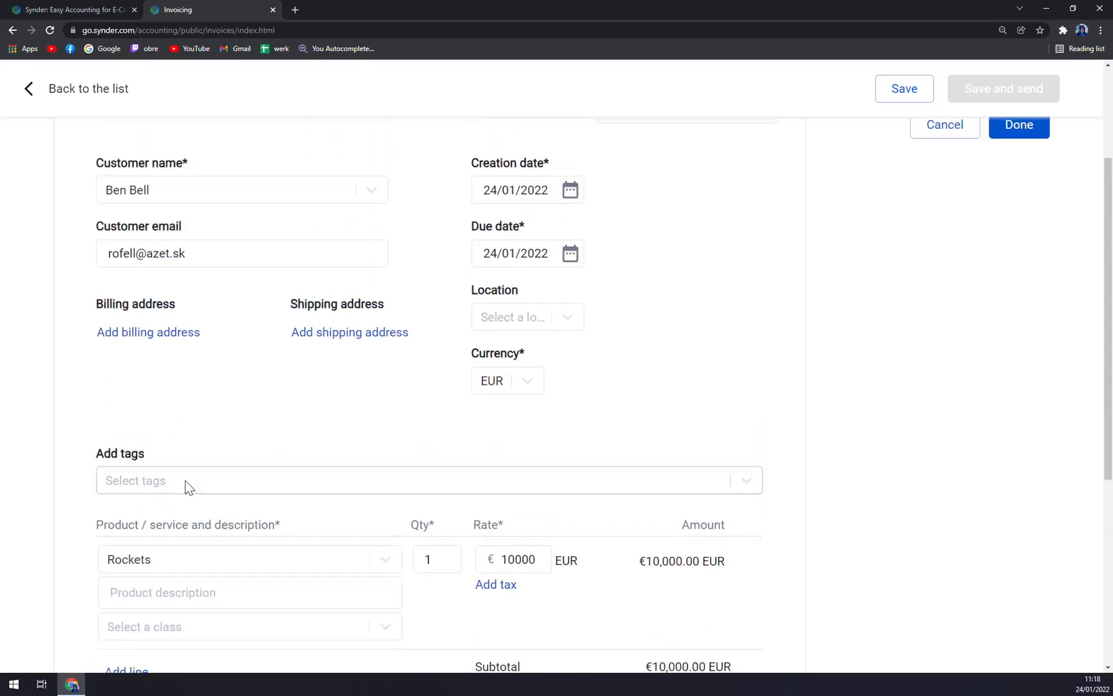
scroll(529, 347, "up", 3)
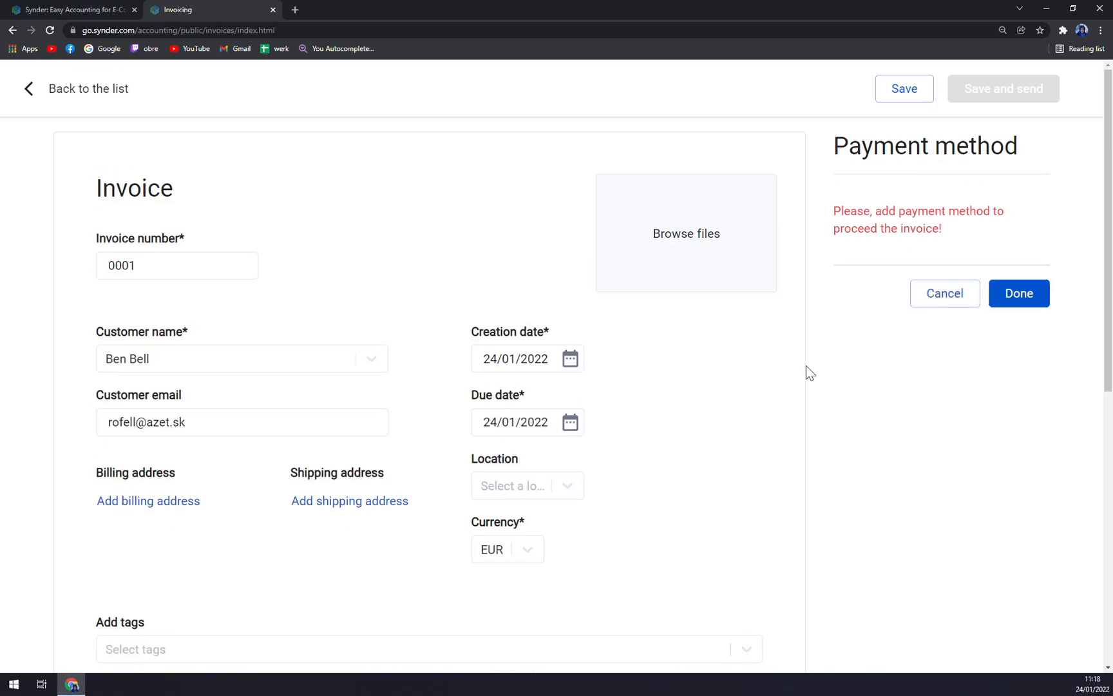
Reopen the payment method settings to check for available methods and return to the invoice settings list.
left_click(947, 301)
left_click(1018, 215)
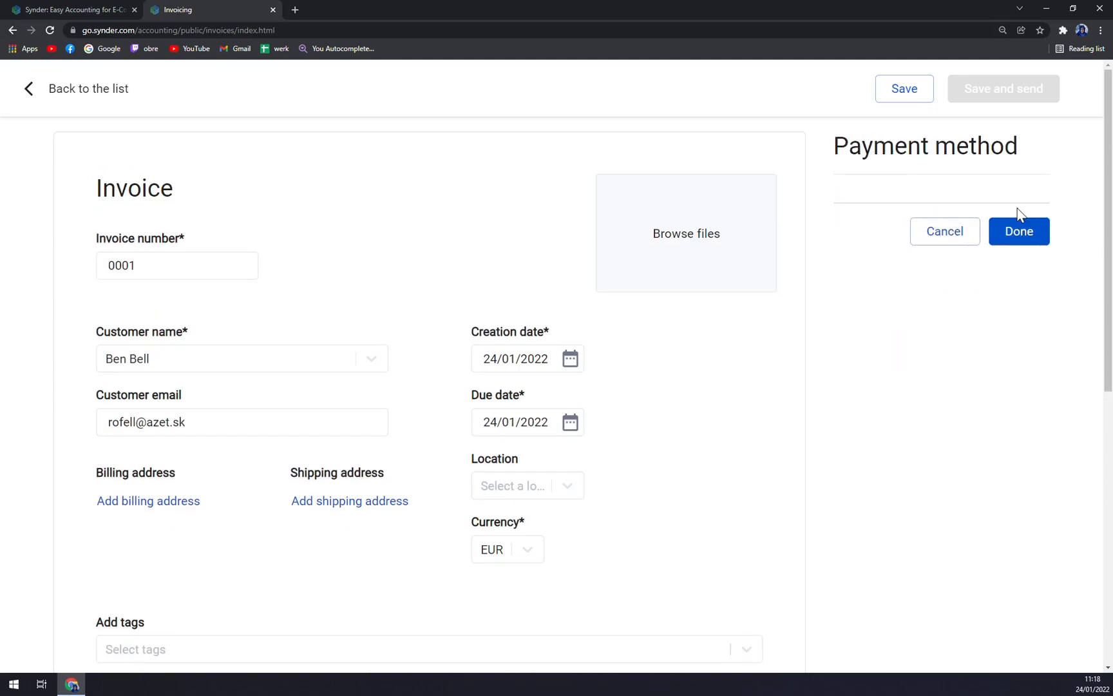
left_click_drag(1023, 157, 863, 147)
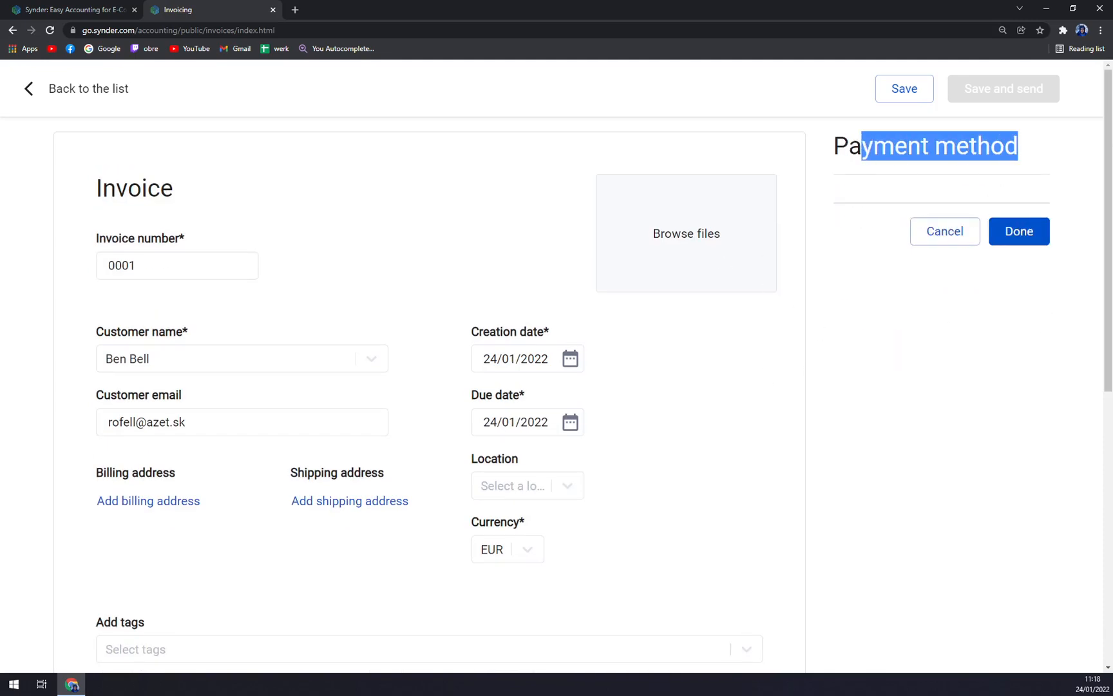
left_click(956, 193)
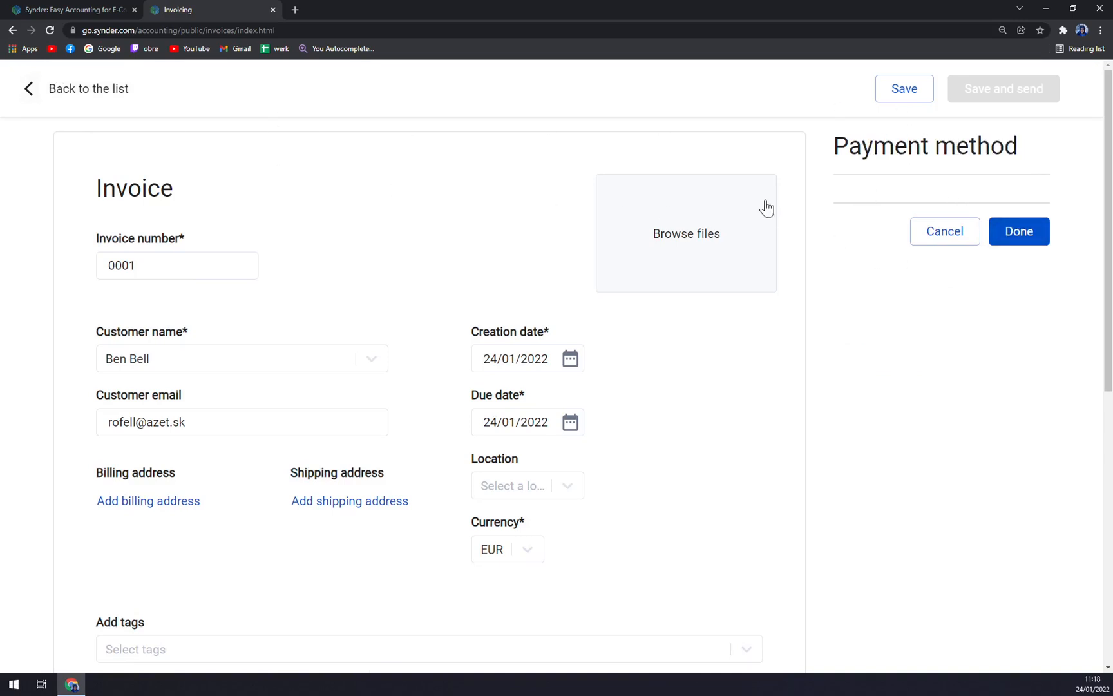
left_click(948, 232)
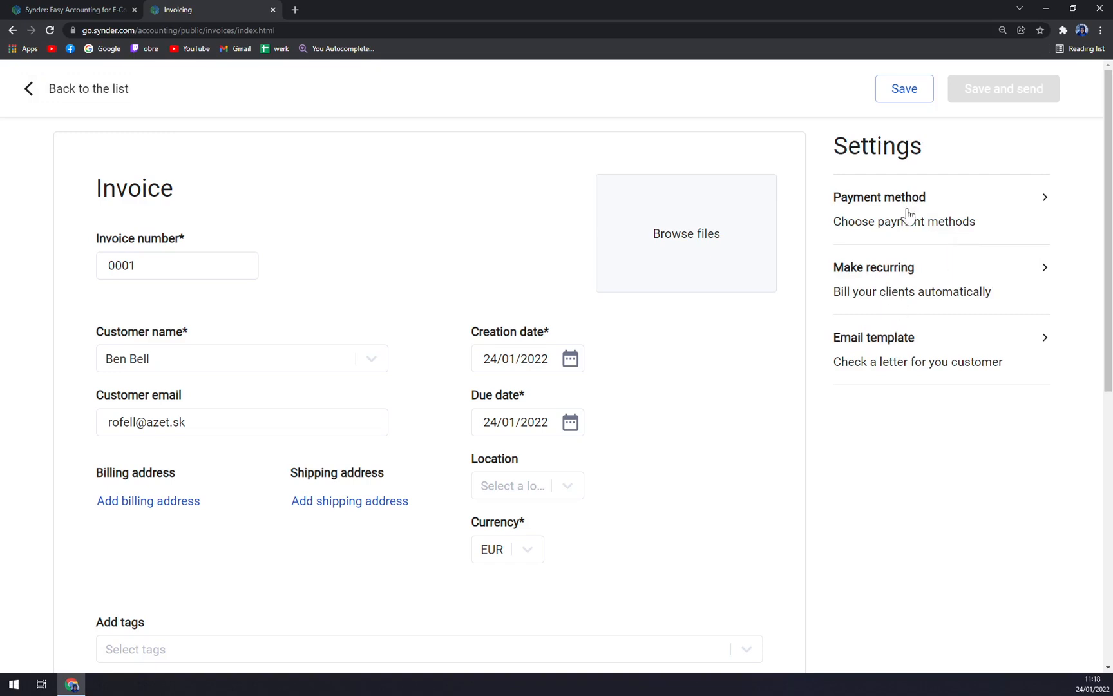
View the invoice's email template and payment method settings, closing both without changes.
left_click(890, 351)
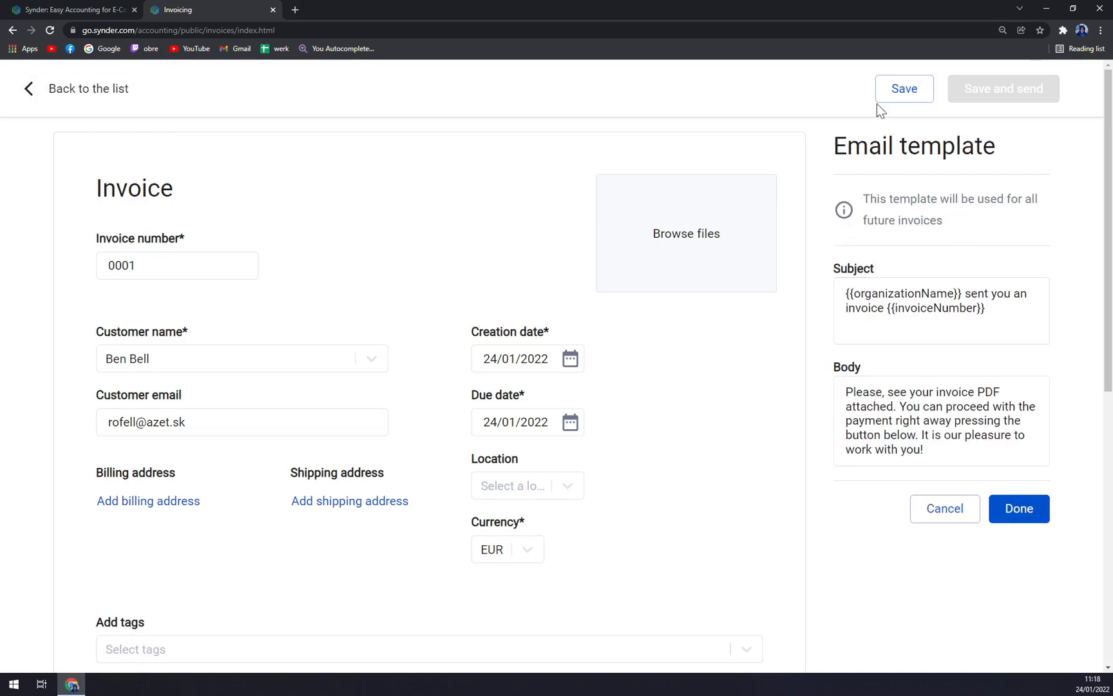
left_click(940, 506)
left_click(928, 227)
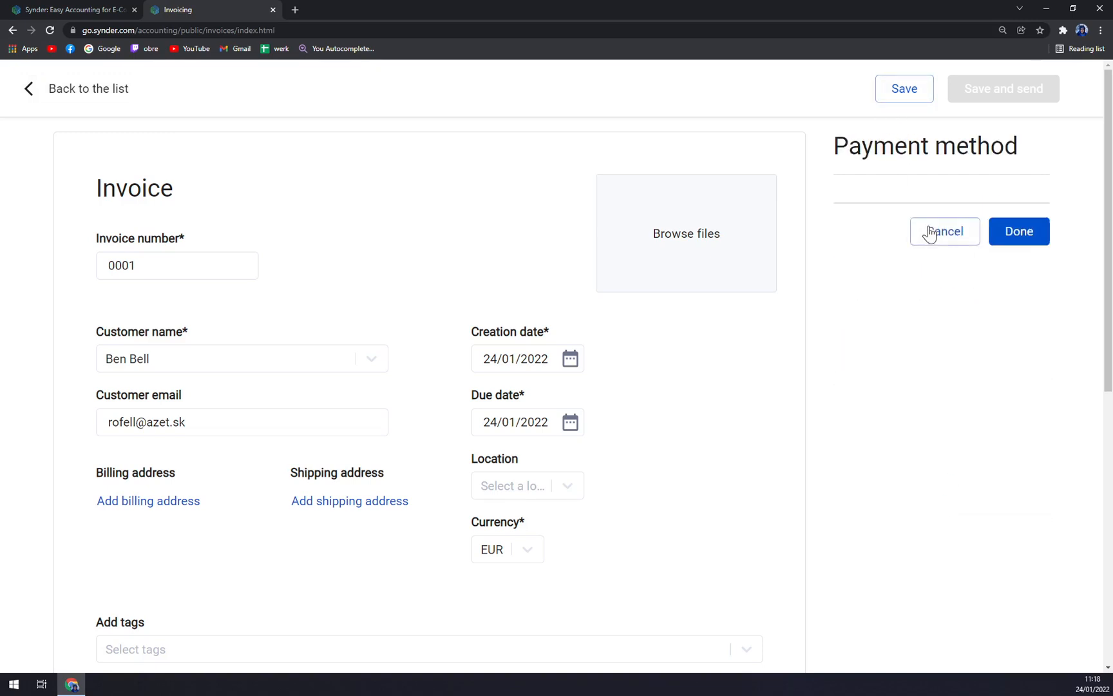
left_click(944, 232)
Review the invoice amounts and try again to confirm the payment method in the invoice settings.
scroll(429, 512, "down", 8)
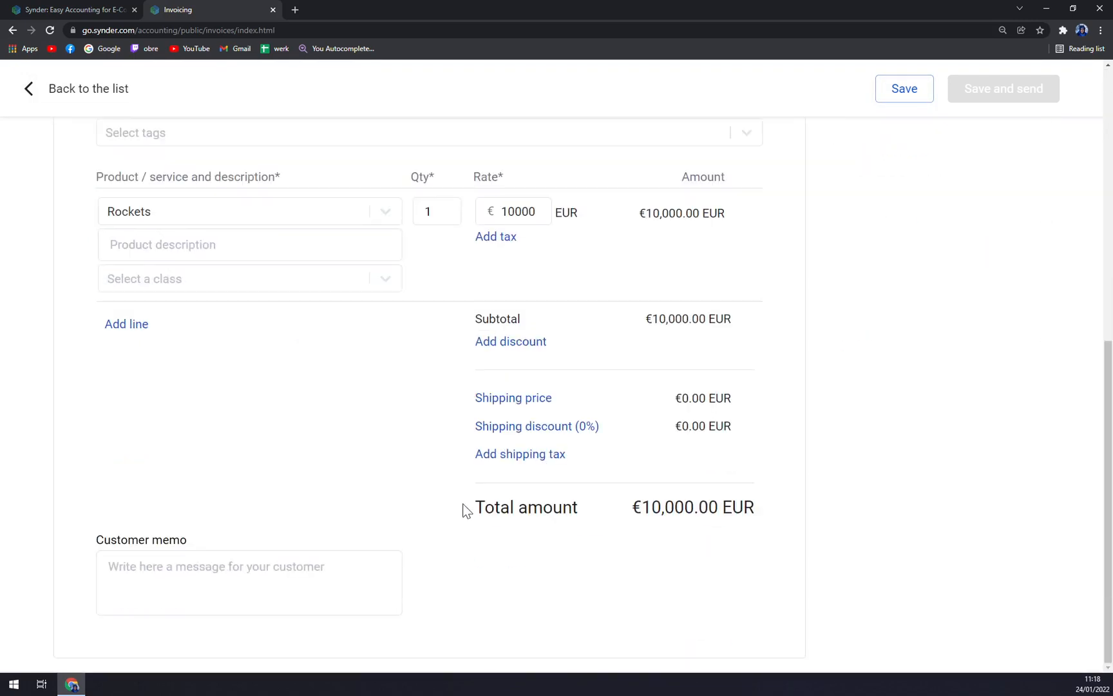
scroll(470, 508, "up", 8)
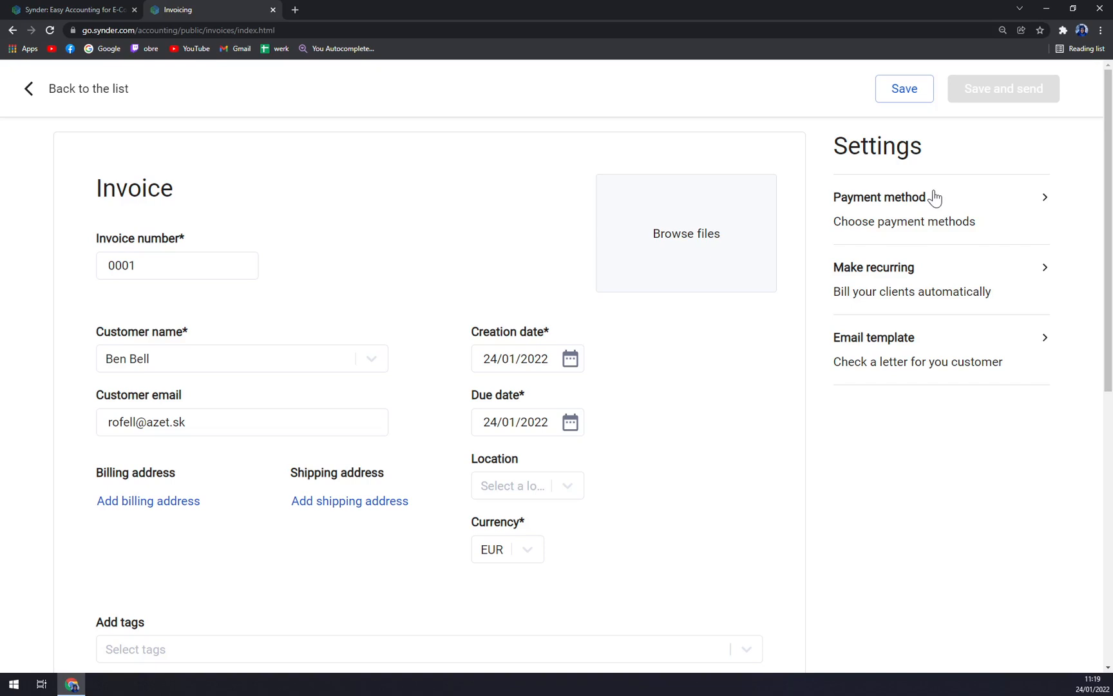
left_click(935, 197)
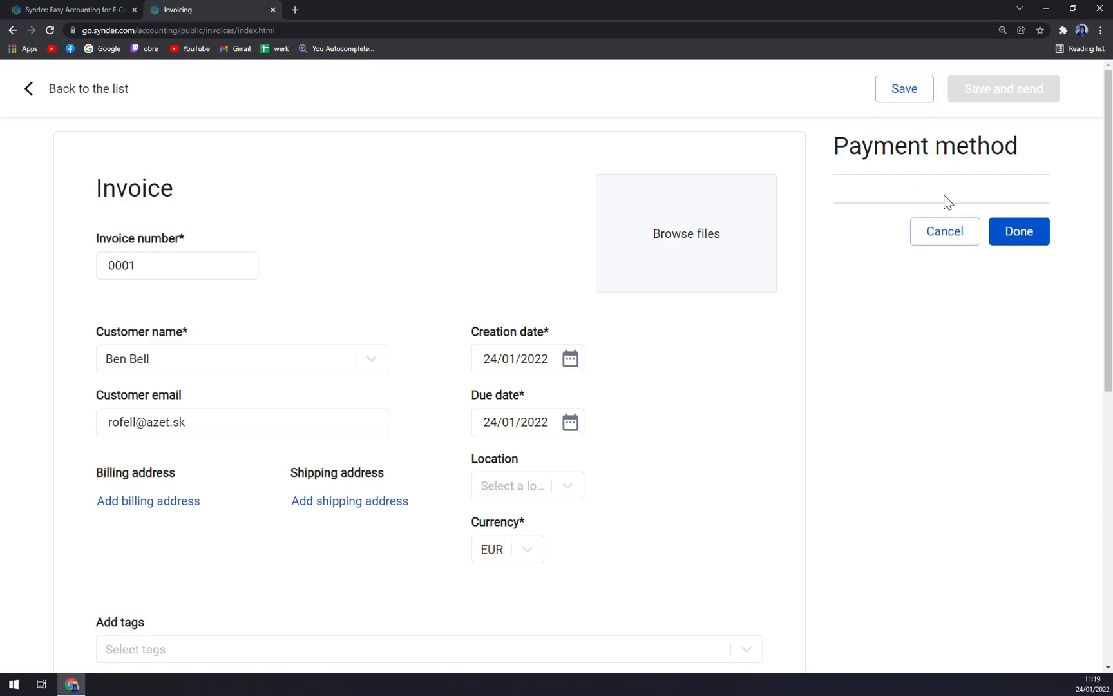
left_click(1006, 232)
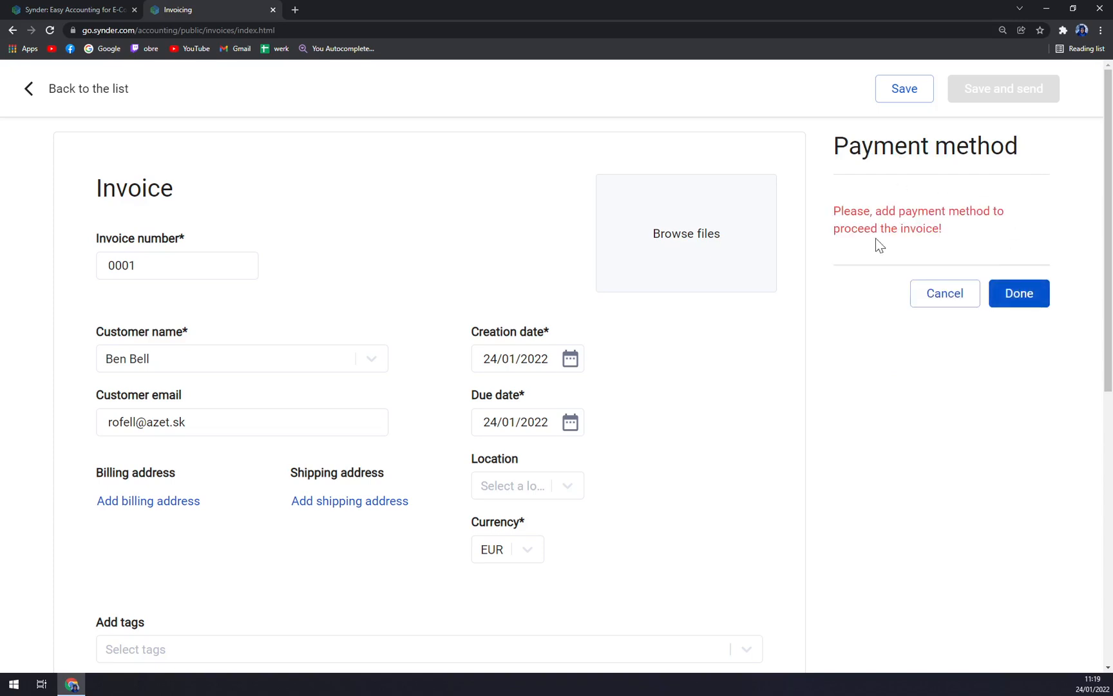
left_click(925, 288)
left_click(837, 221)
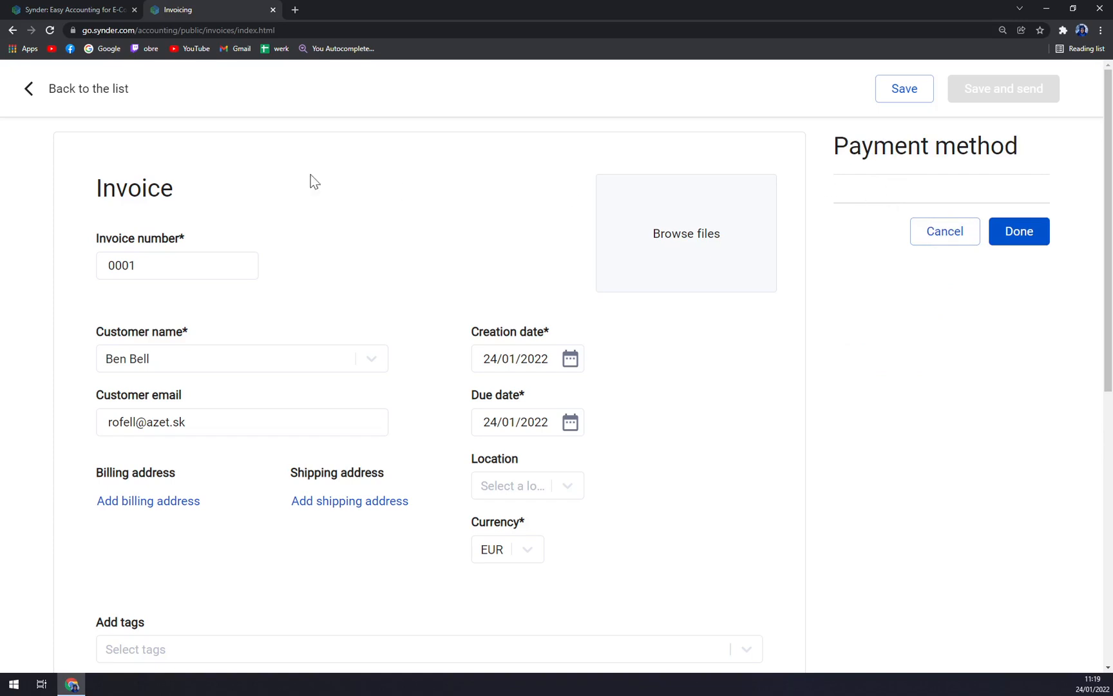
Leave the unsaved invoice and view the payment links, contacts, and products and services lists under Sales.
left_click(80, 91)
left_click(132, 316)
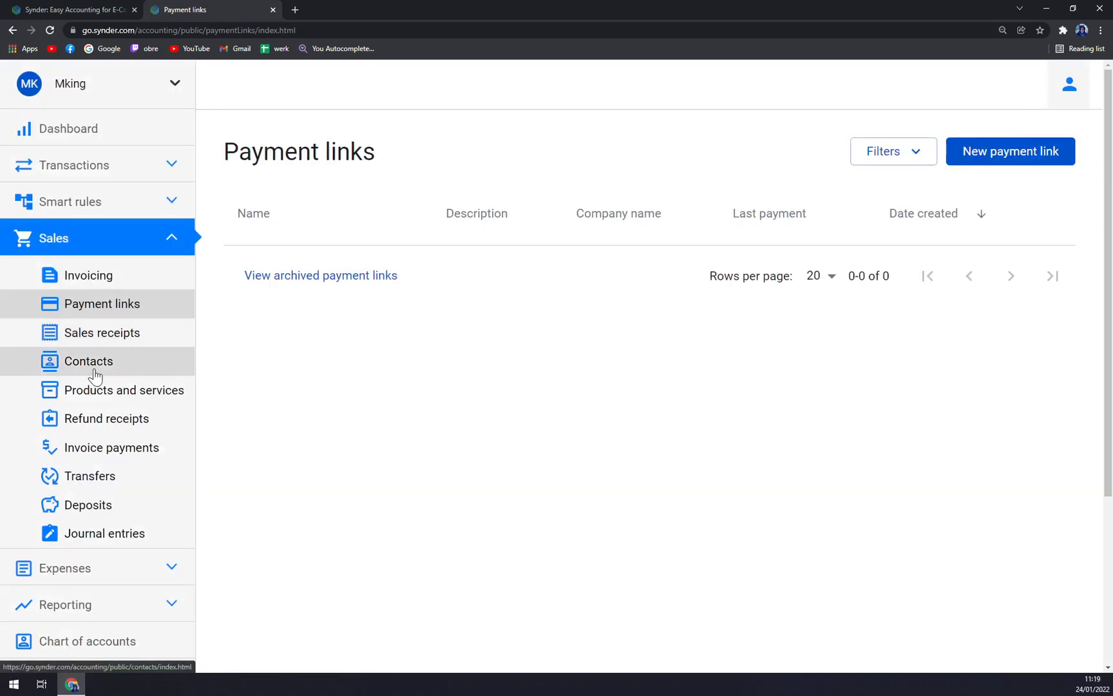
left_click(120, 361)
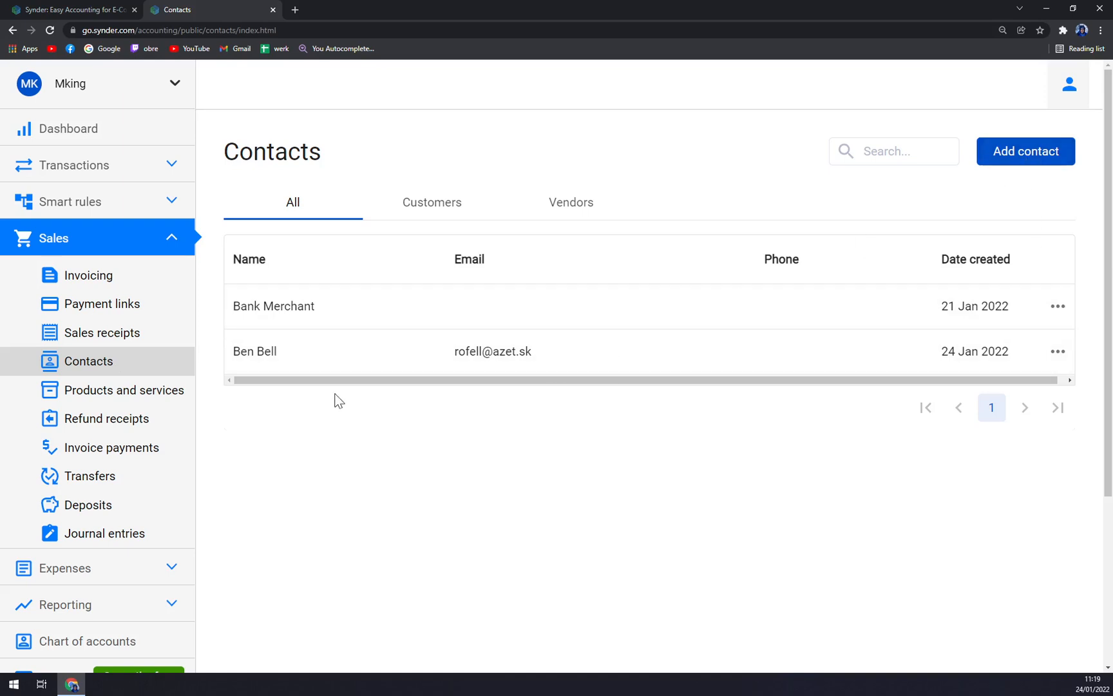
left_click(120, 398)
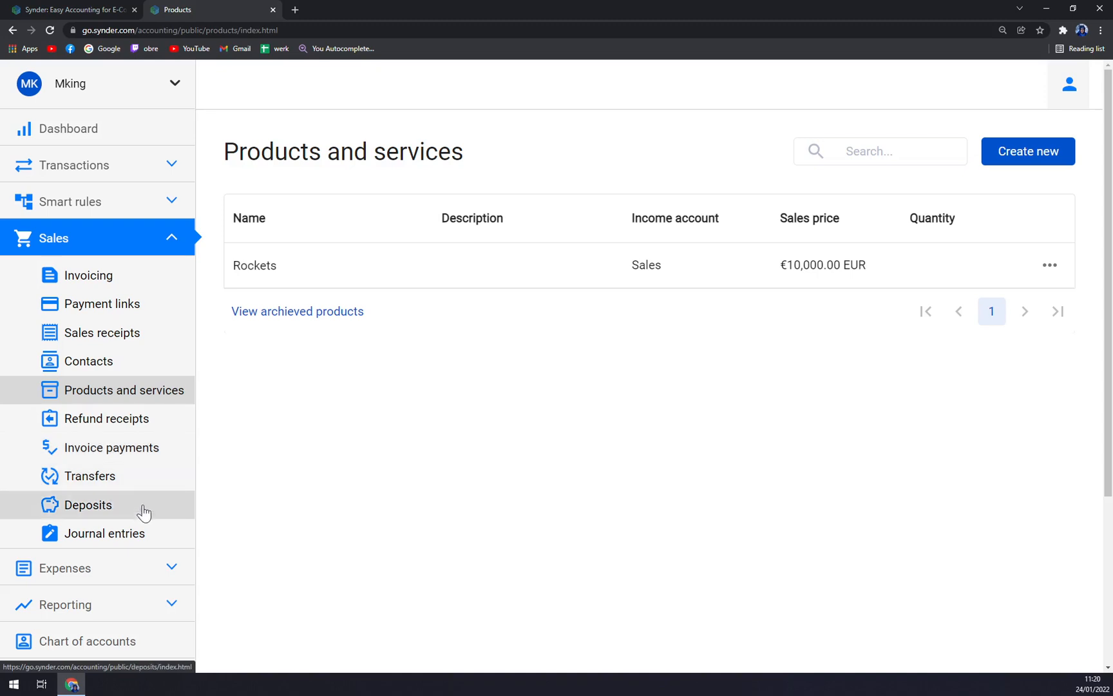
Expand the Expenses section and look over its entries from expenses to bill payments.
scroll(142, 527, "down", 2)
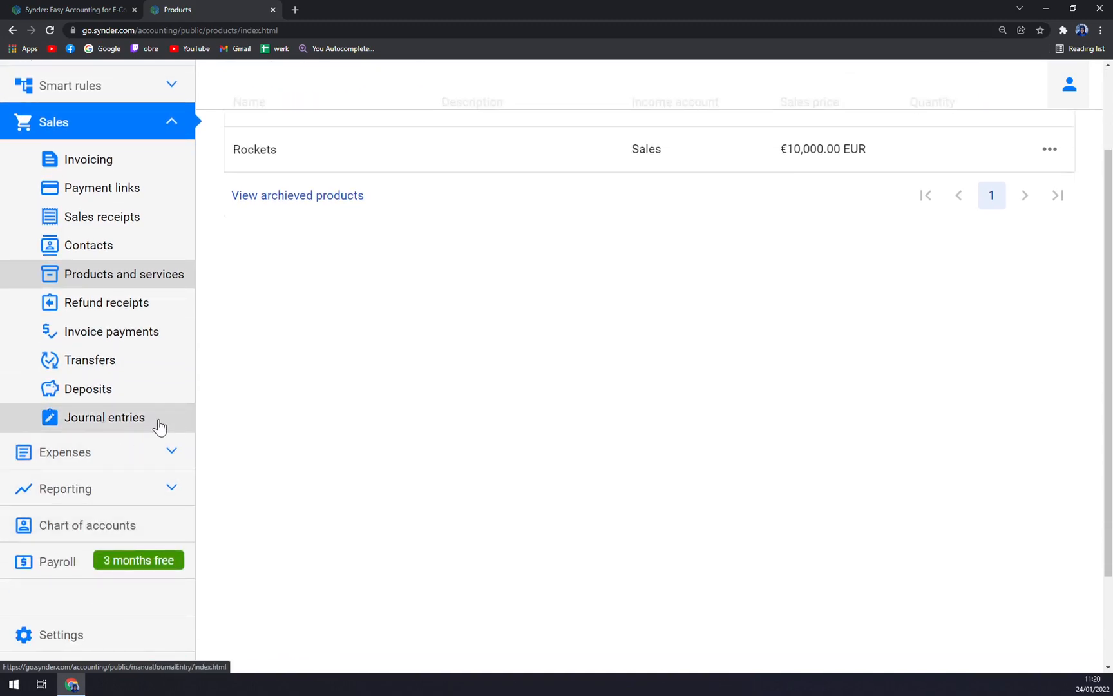
left_click(134, 451)
scroll(115, 464, "down", 1)
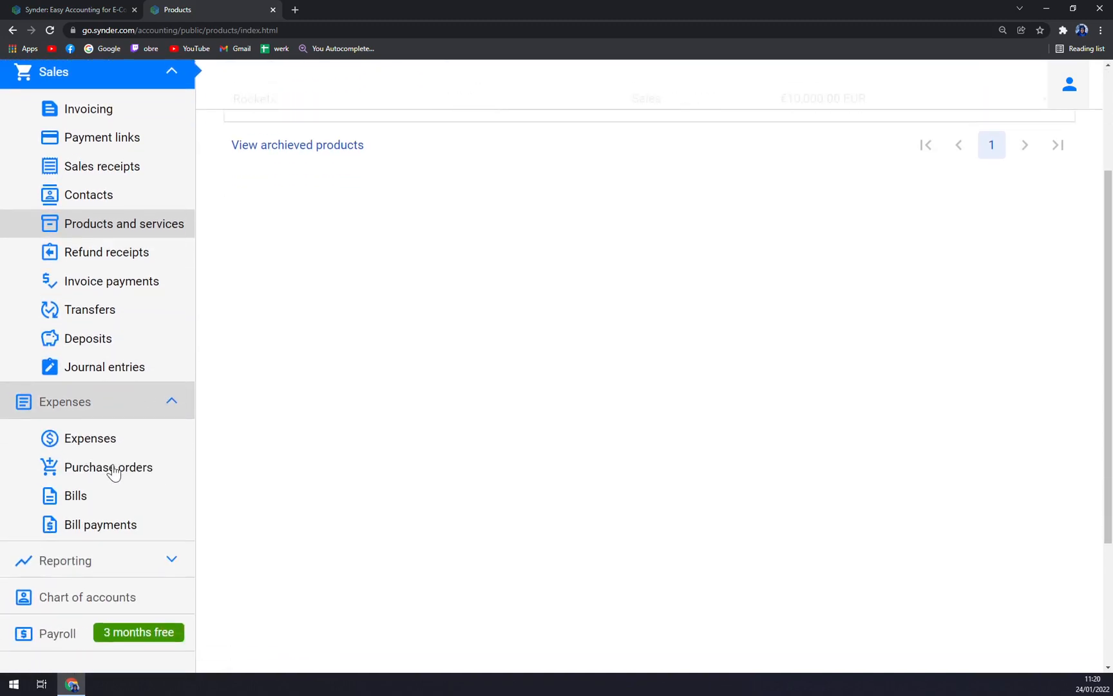
scroll(114, 451, "up", 3)
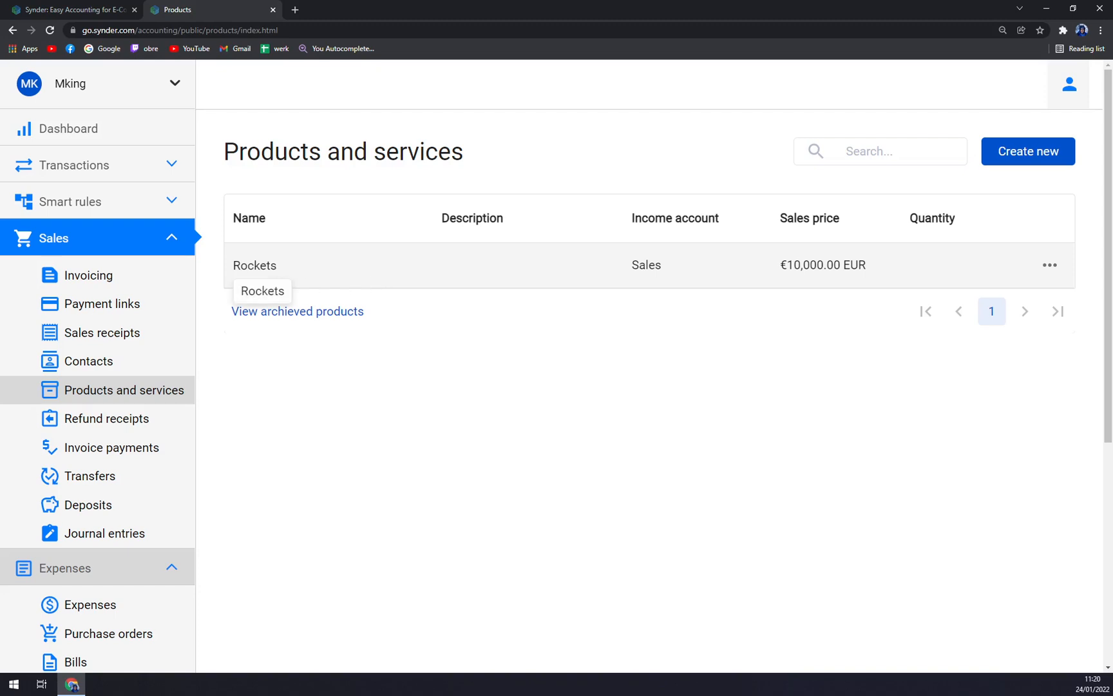
scroll(350, 289, "down", 1)
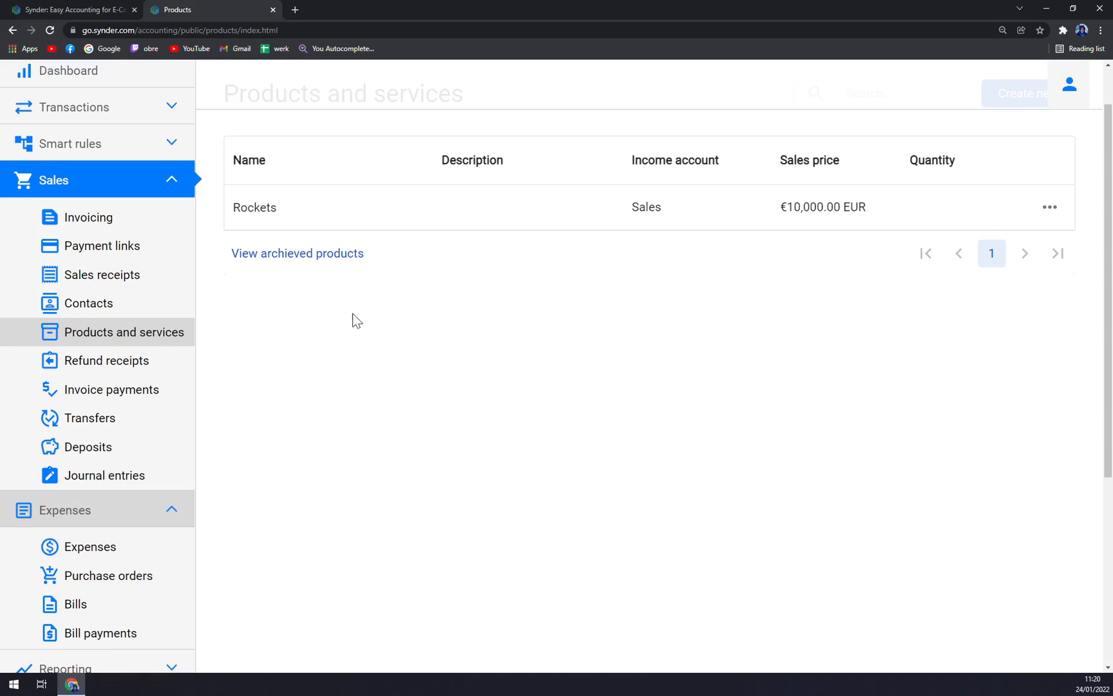
scroll(353, 314, "down", 2)
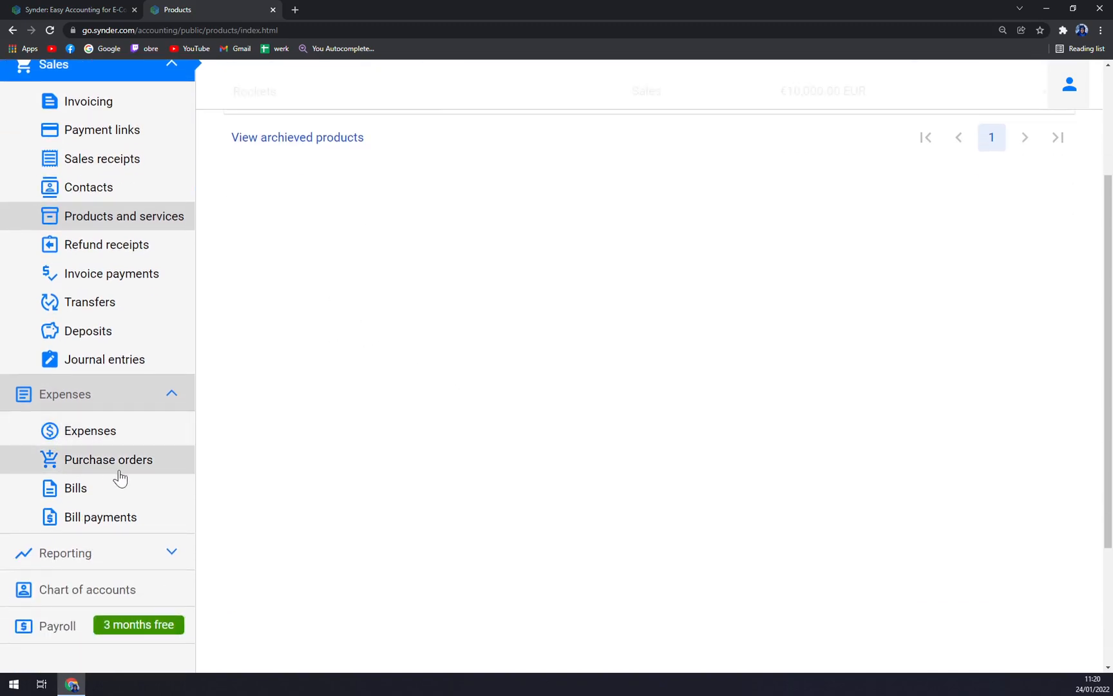
scroll(302, 509, "down", 1)
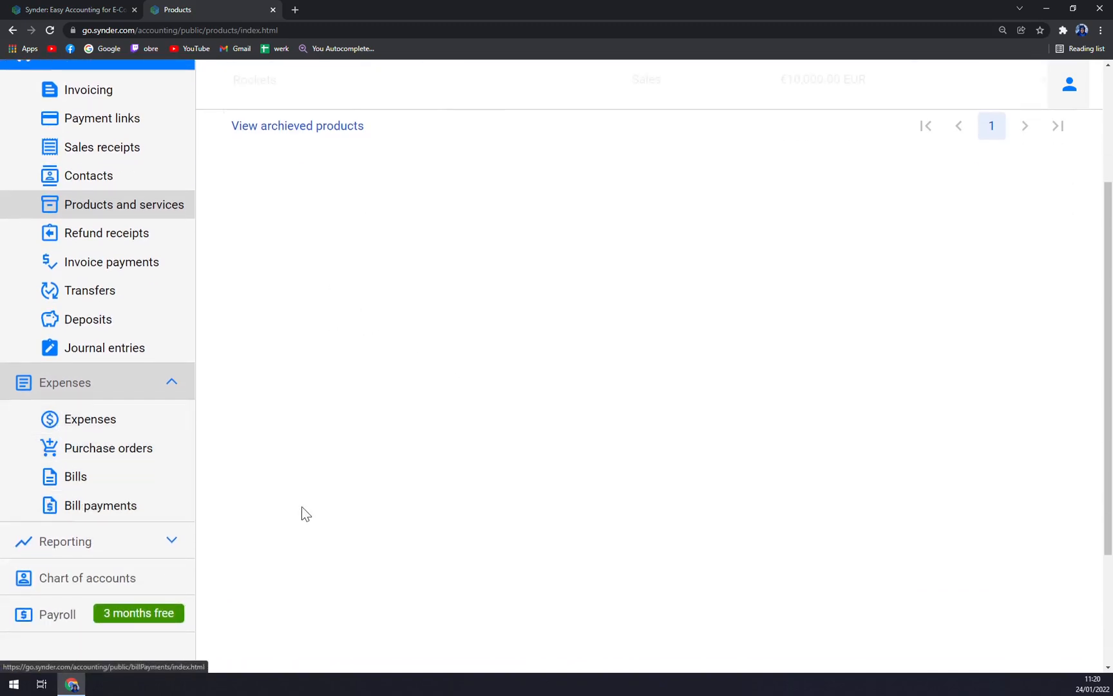
Expand the Reporting section and look over its available reports.
scroll(283, 508, "down", 2)
left_click(113, 448)
scroll(96, 444, "down", 2)
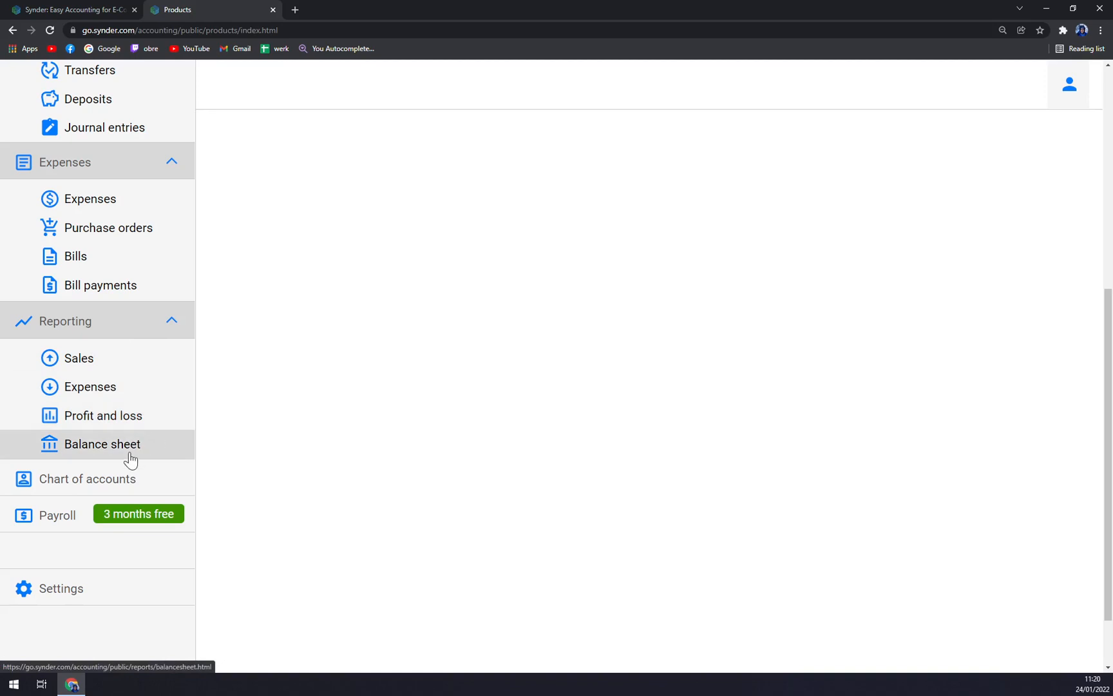
Open the chart of accounts and look through the listed accounts, types and balances.
left_click(123, 488)
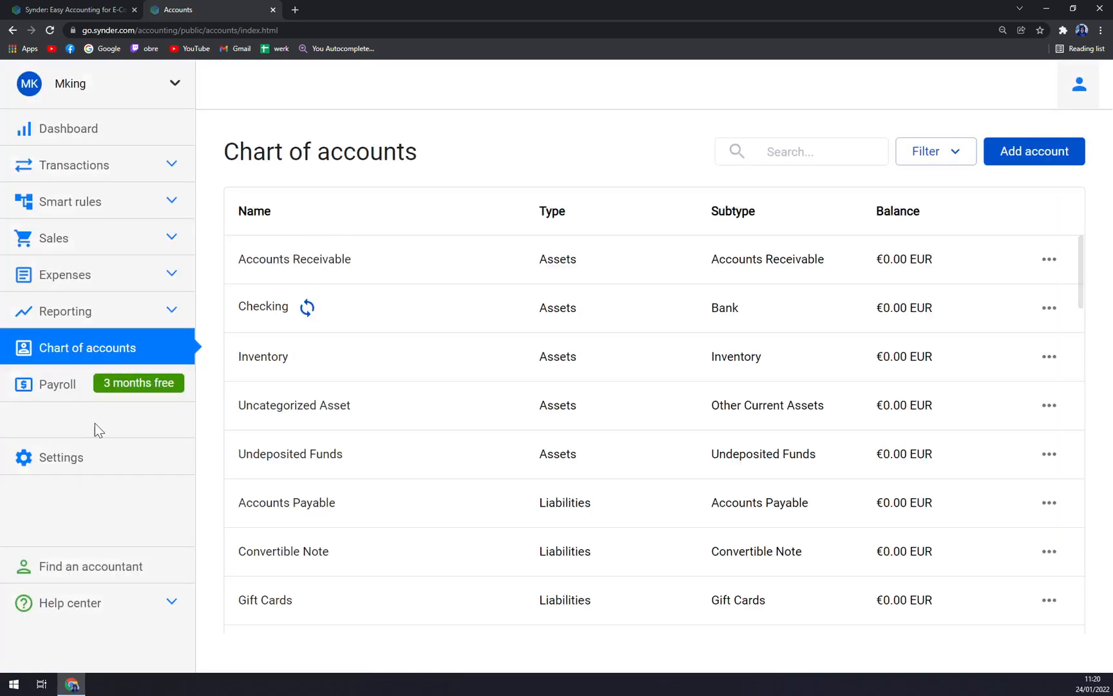
scroll(574, 405, "down", 3)
scroll(573, 400, "up", 3)
scroll(573, 403, "down", 15)
scroll(581, 393, "up", 10)
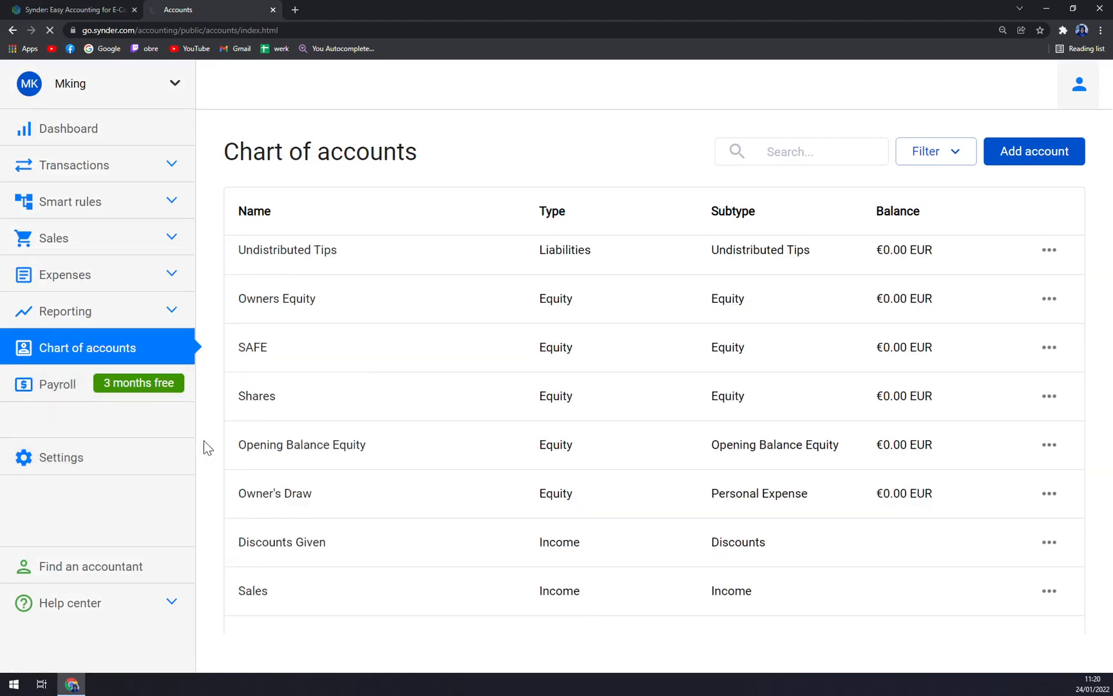
Open the settings and look over the setup assistant's questions about connecting and syncing PayPal.
left_click(177, 458)
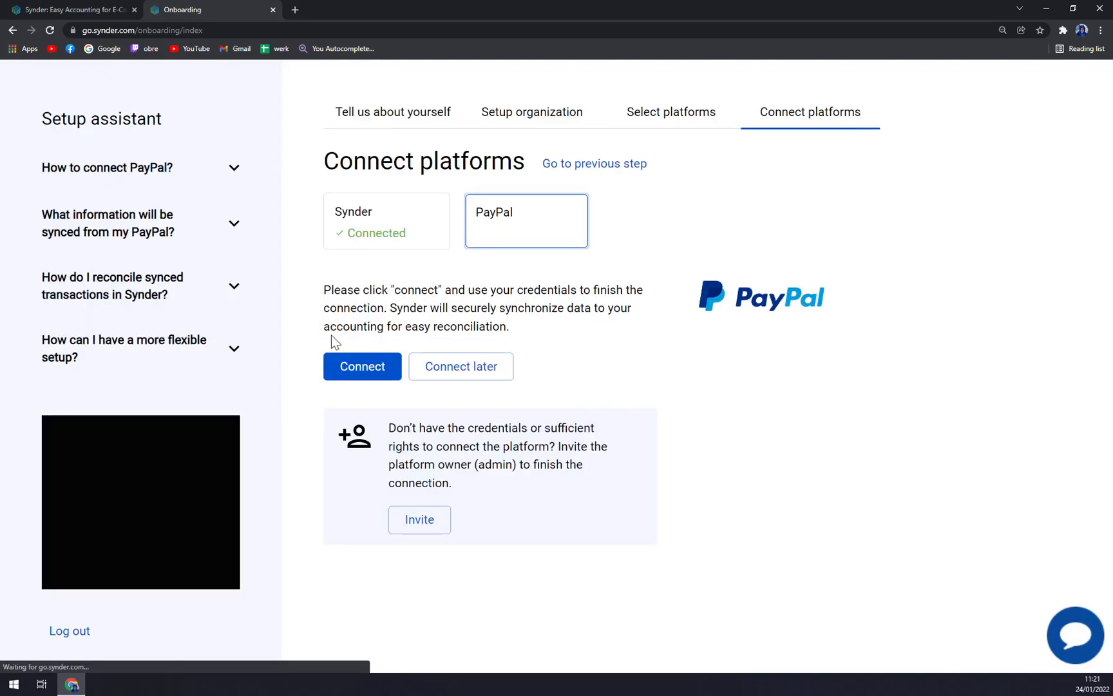
double_click(117, 168)
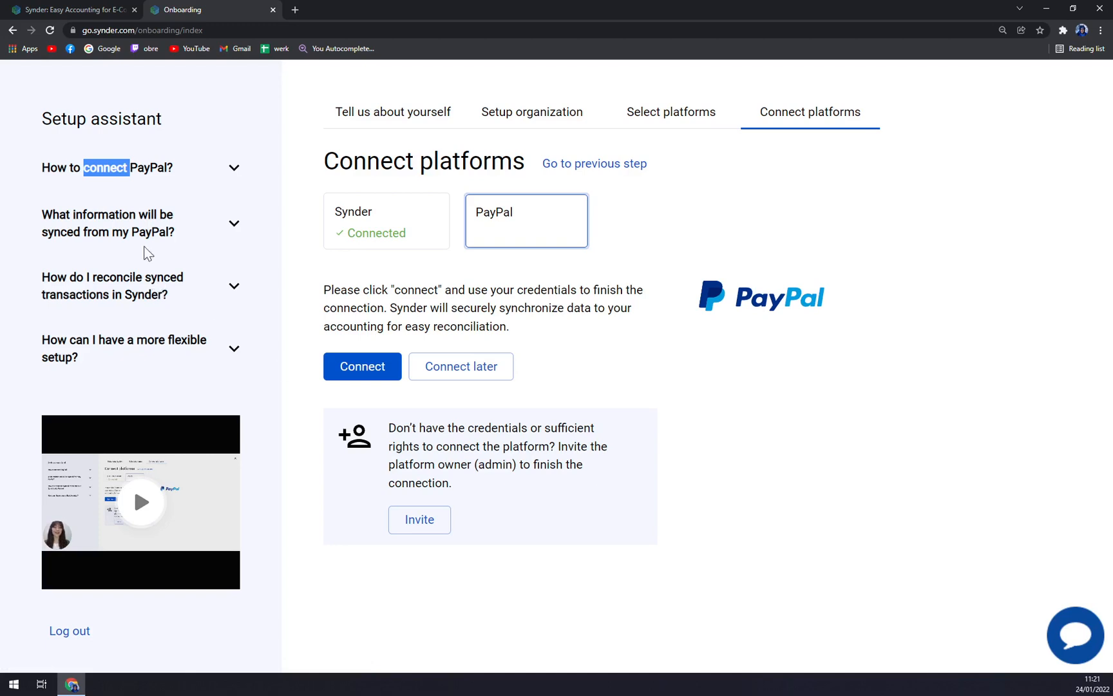
left_click(145, 223)
left_click(145, 223)
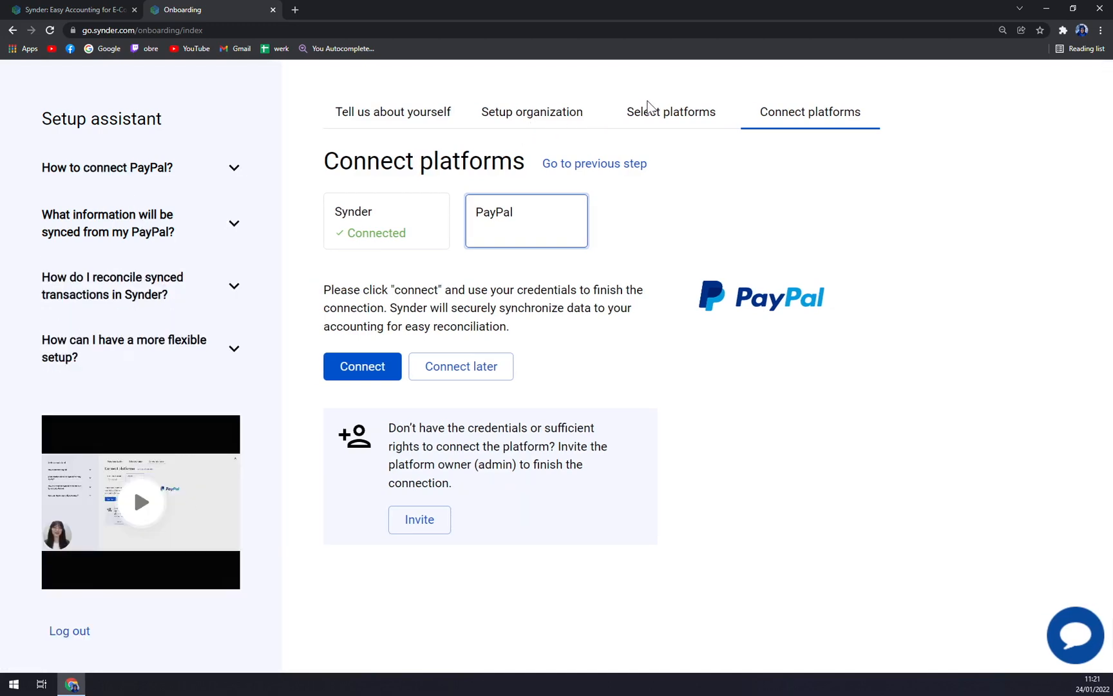